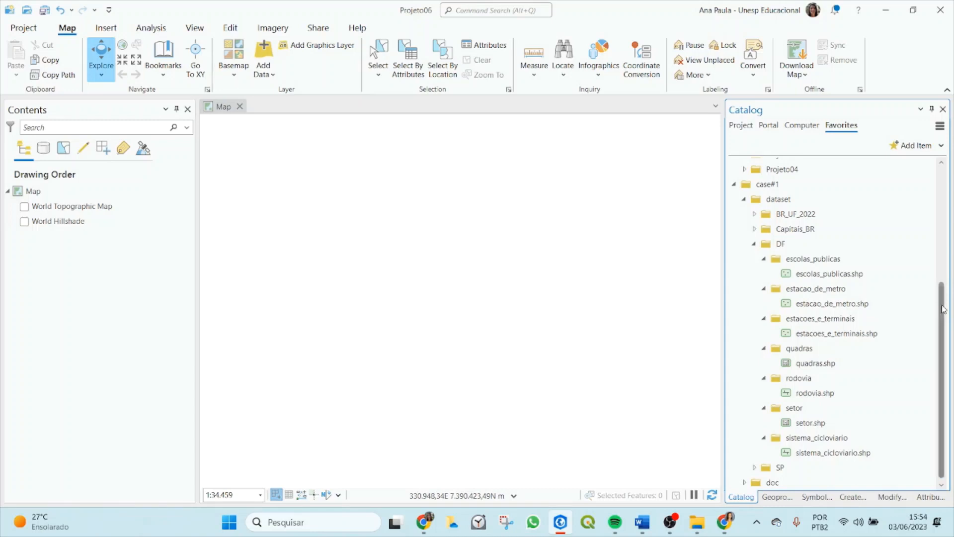
- Start a feature class import into the Projeto06.gdb geodatabase in the Projeto06 folder
mouse_move(838, 278)
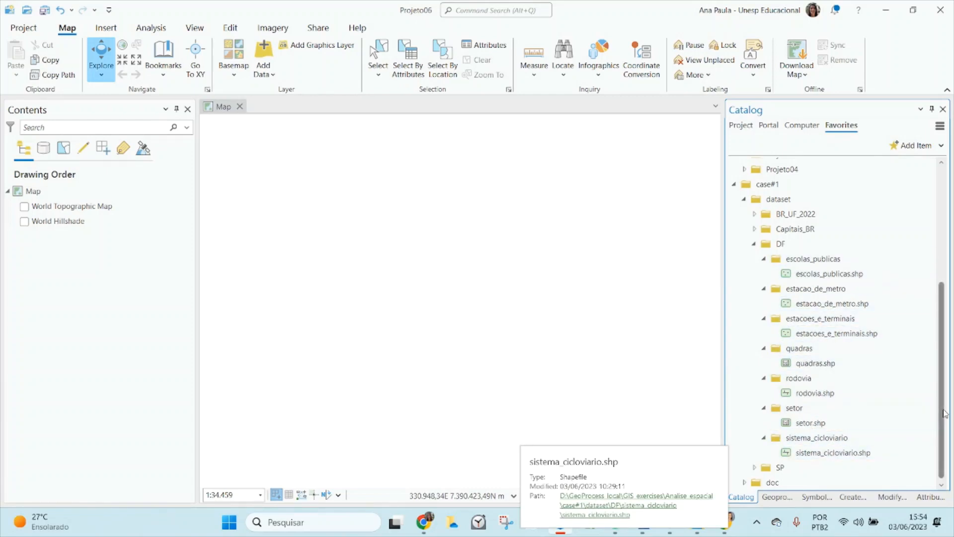
drag(944, 414, 944, 301)
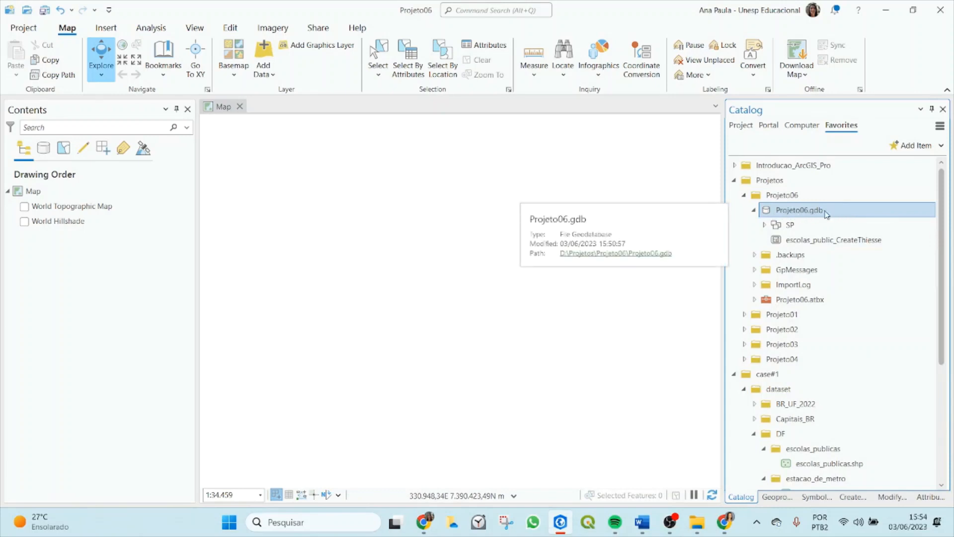
right_click(792, 212)
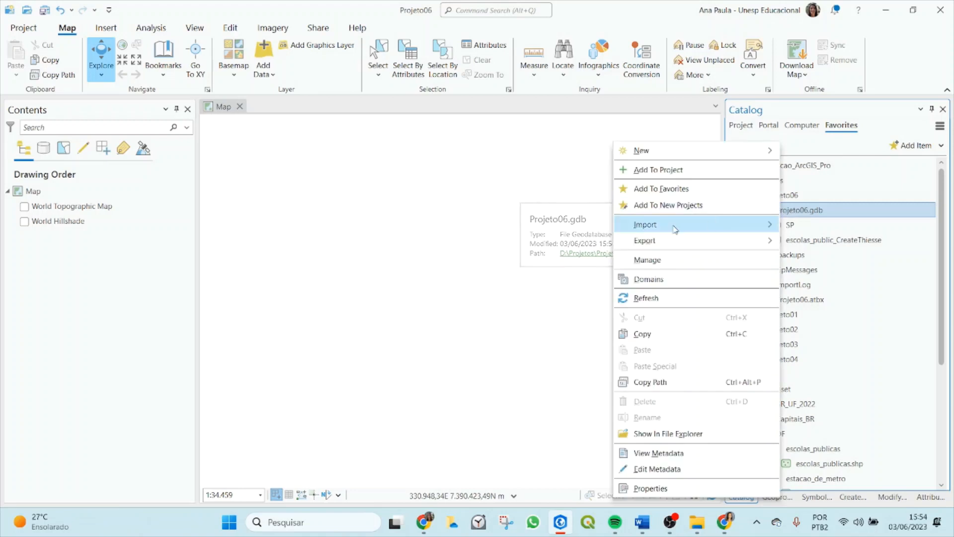
mouse_move(765, 228)
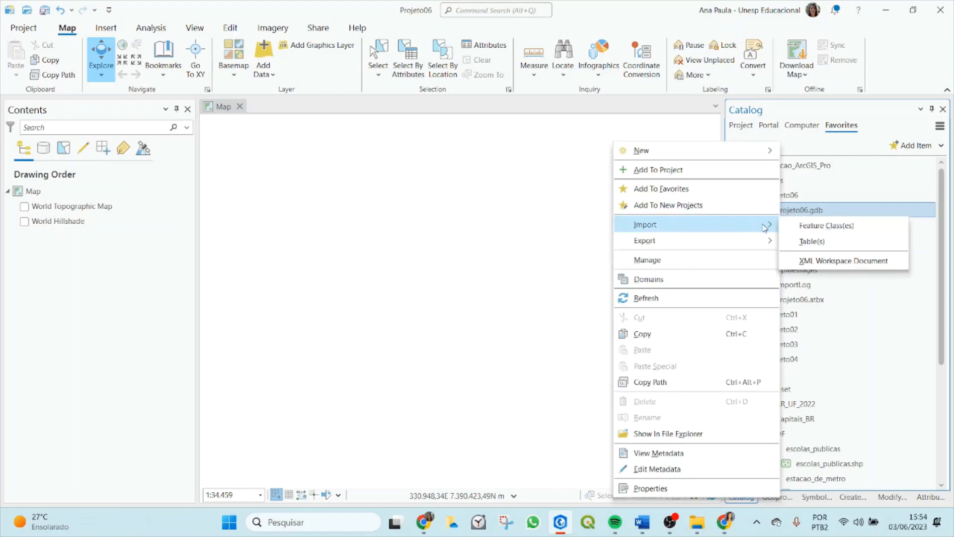
click(826, 229)
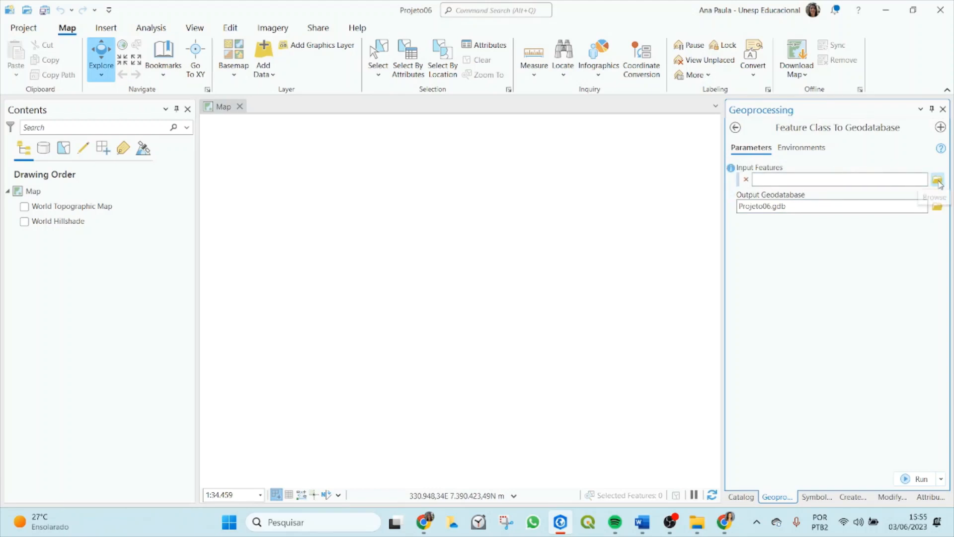
- Add escolas_publicas.shp from the favorite folder case#1, under dataset > DF > escolas_publicas, as the first input feature
click(938, 185)
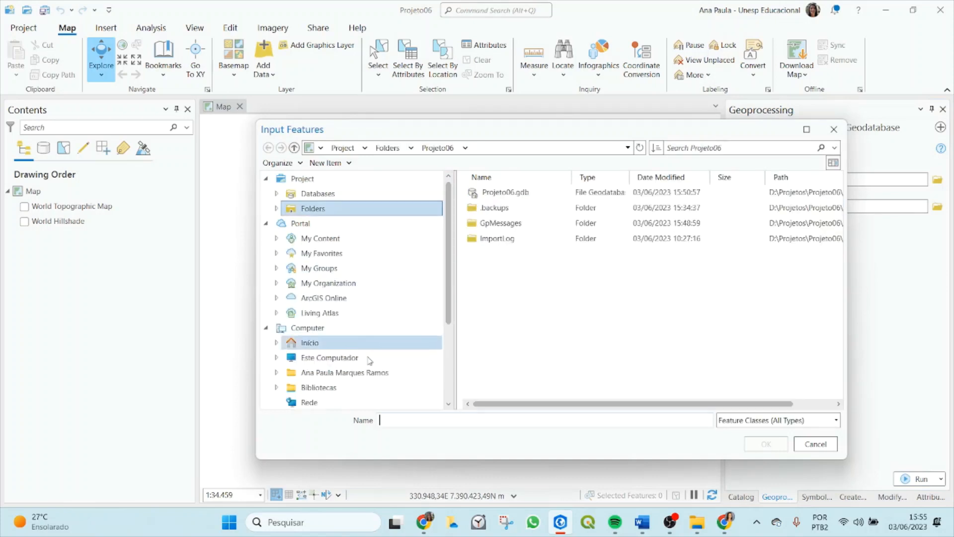
scroll(340, 371, down, 1)
click(334, 372)
scroll(335, 377, down, 1)
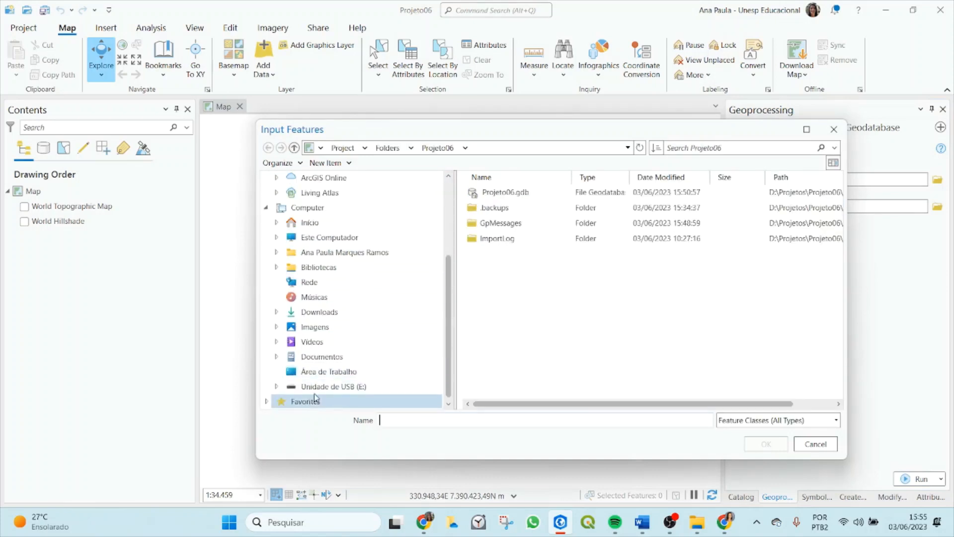
click(312, 400)
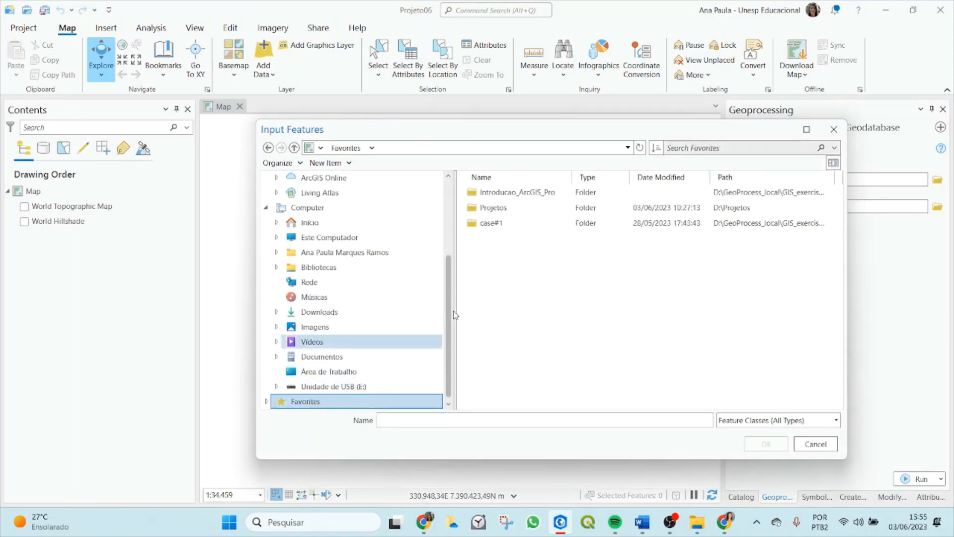
double_click(485, 223)
double_click(483, 197)
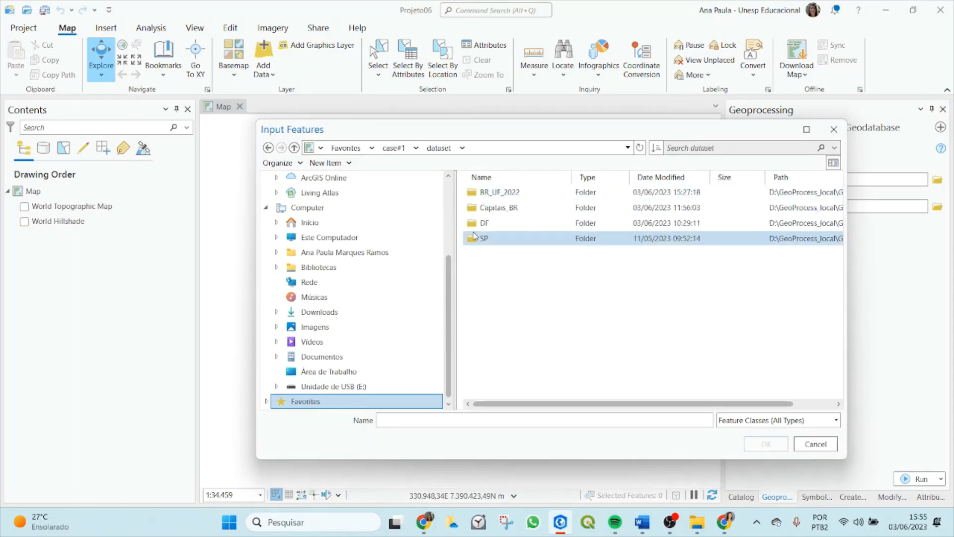
double_click(484, 222)
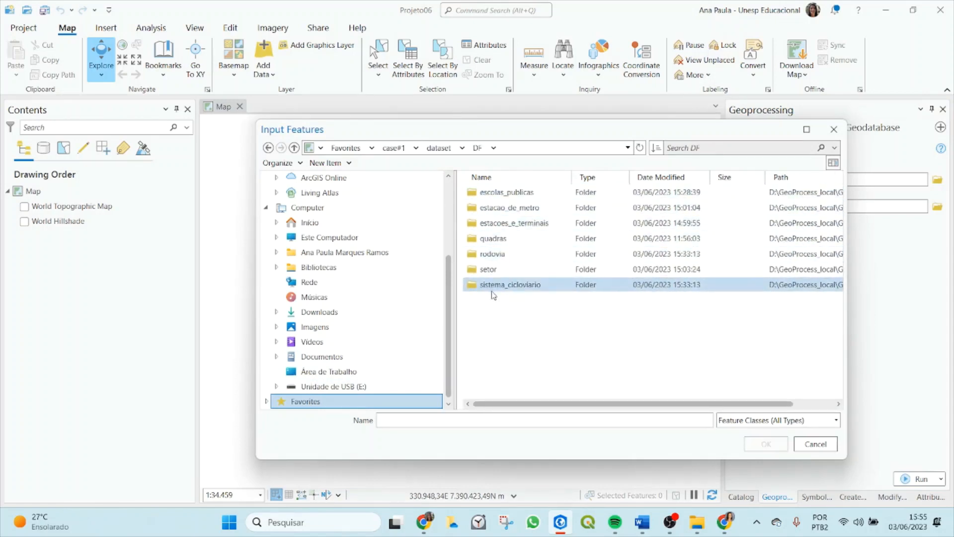
double_click(491, 192)
click(502, 194)
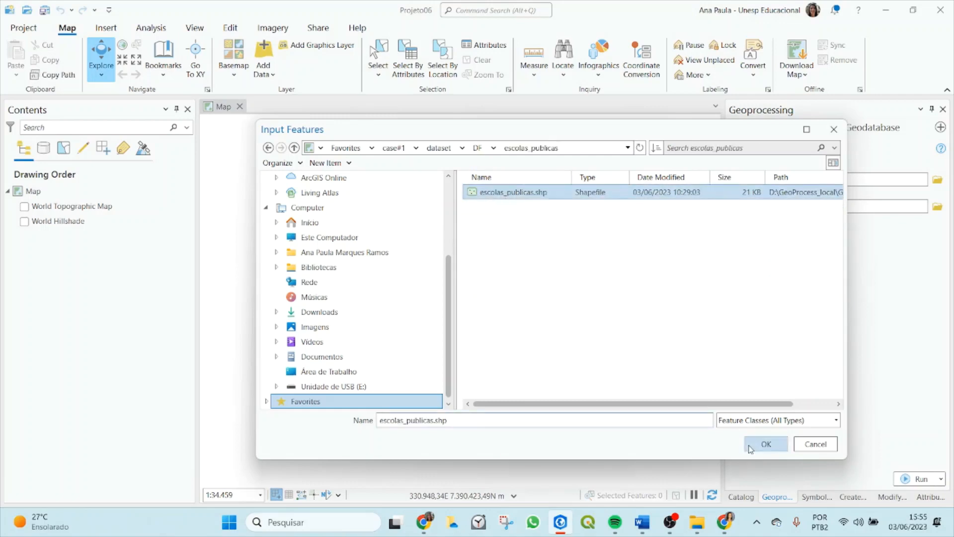
click(764, 443)
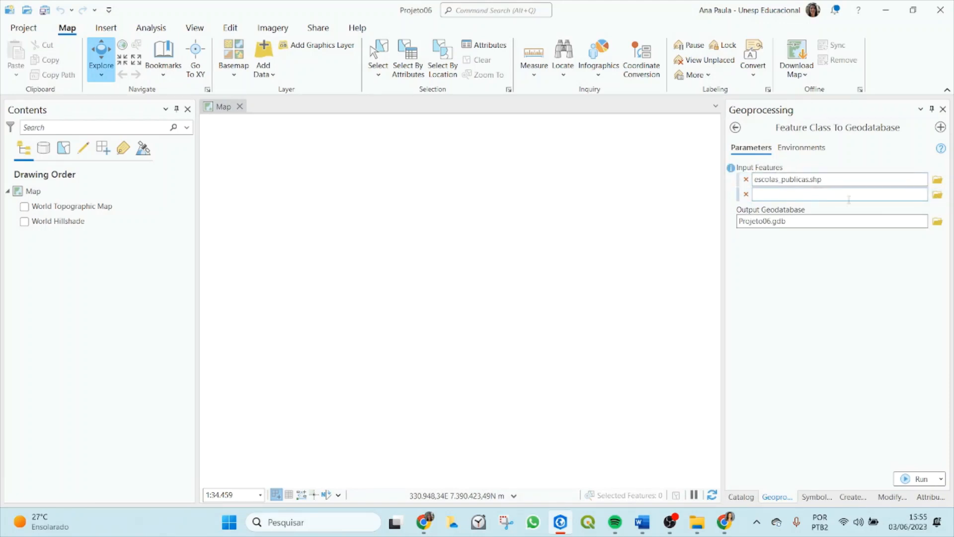
- Add estacao_de_metro.shp from the DF dataset's estacao_de_metro folder as the second input feature
click(937, 194)
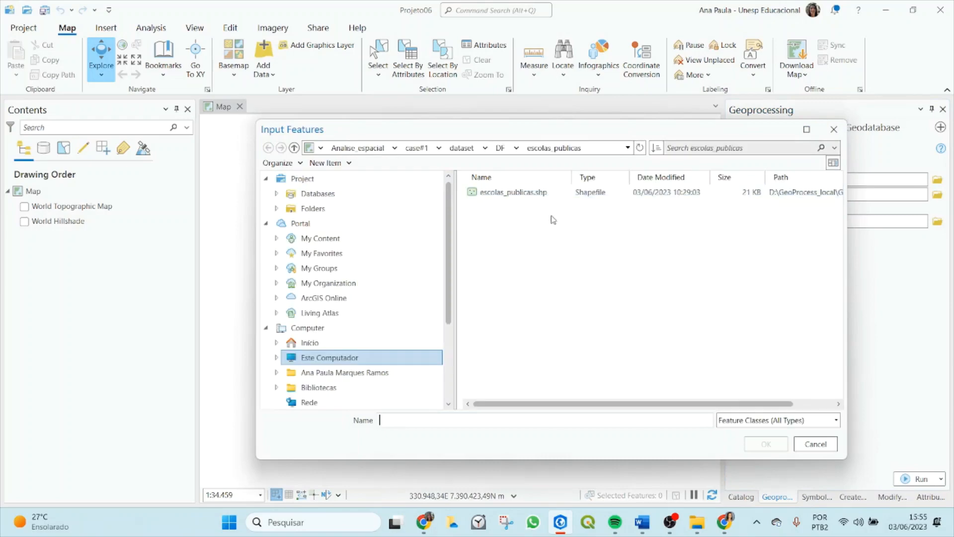
click(500, 148)
double_click(502, 205)
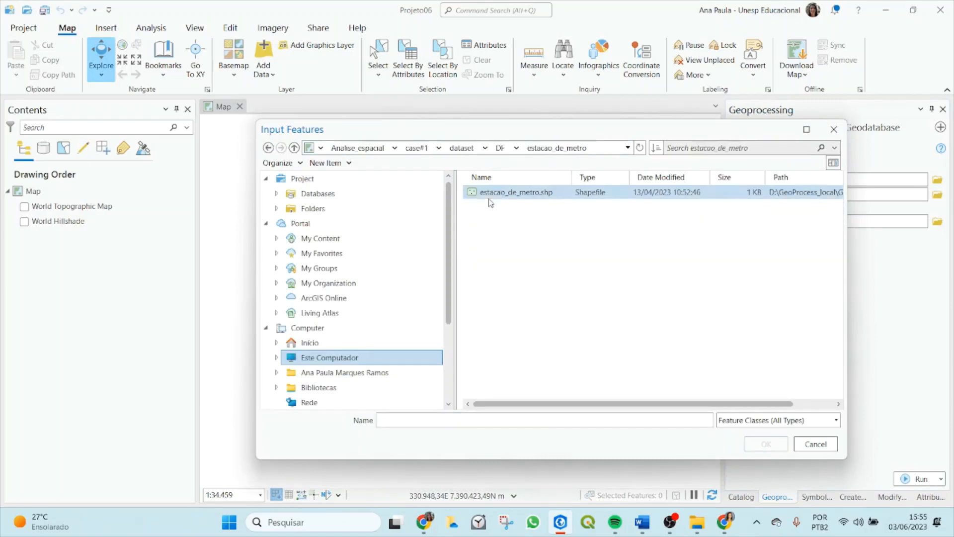
click(496, 193)
click(766, 444)
- Add estacoes_e_terminais.shp from the DF dataset's estacoes_e_terminais folder as the third input feature
click(937, 209)
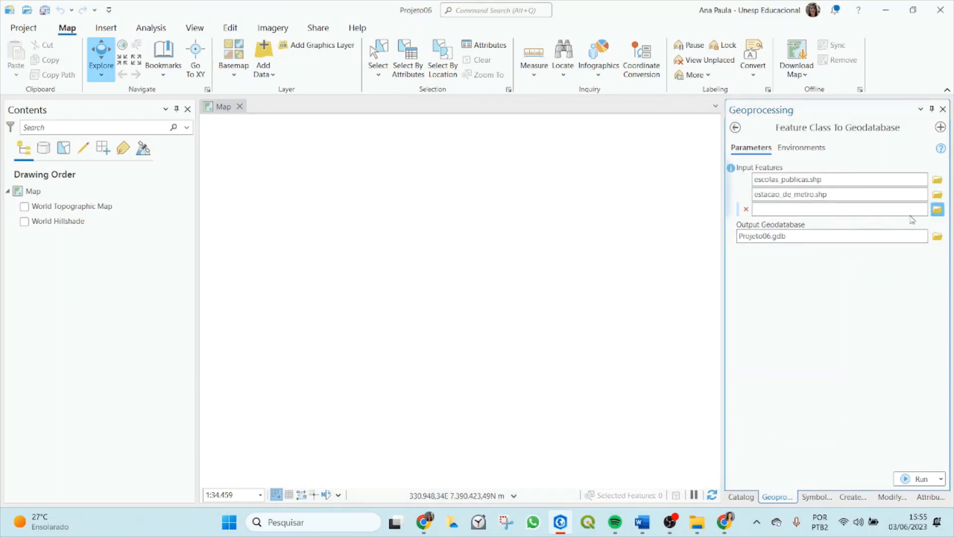
click(500, 148)
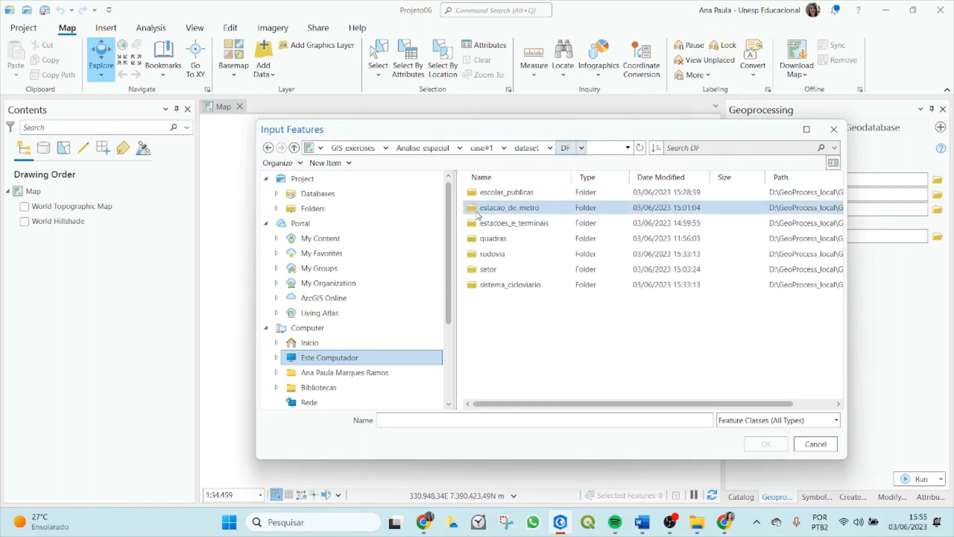
click(481, 224)
double_click(481, 224)
click(497, 192)
click(765, 444)
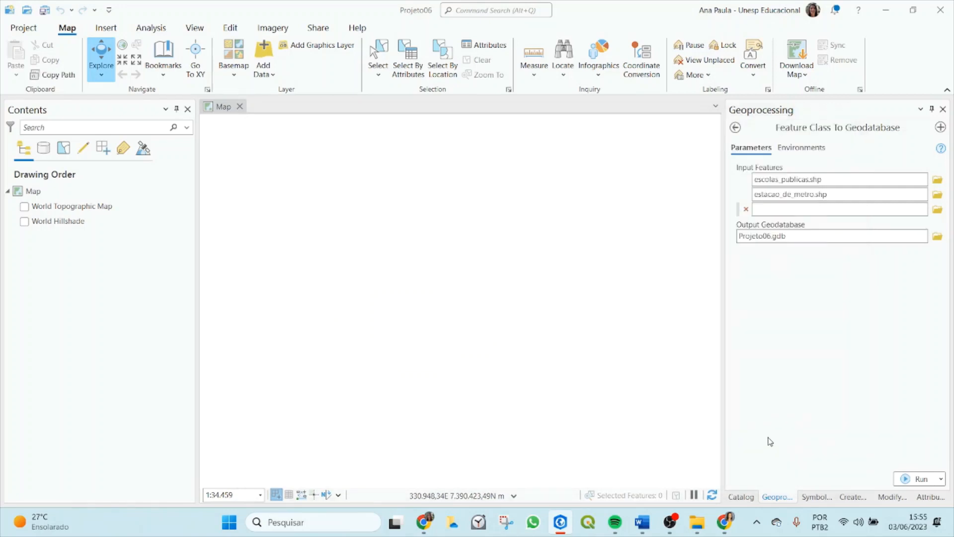
- Add quadras.shp from the DF dataset's quadras folder as the fourth input feature
click(937, 224)
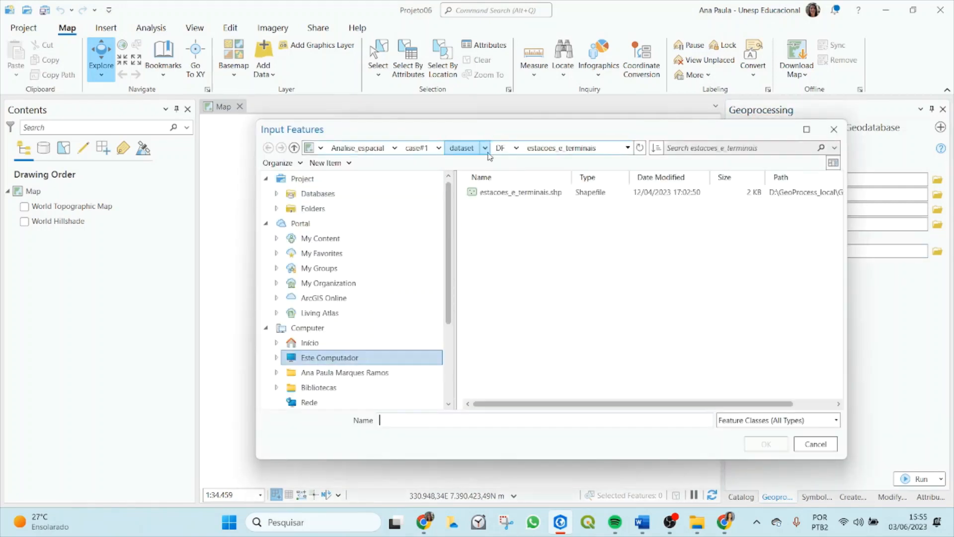
click(506, 149)
double_click(477, 239)
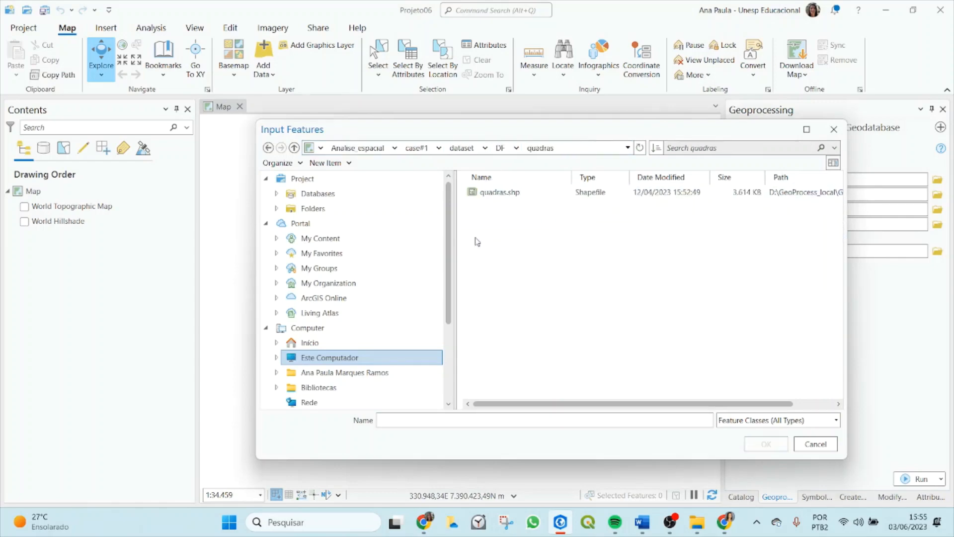
click(467, 194)
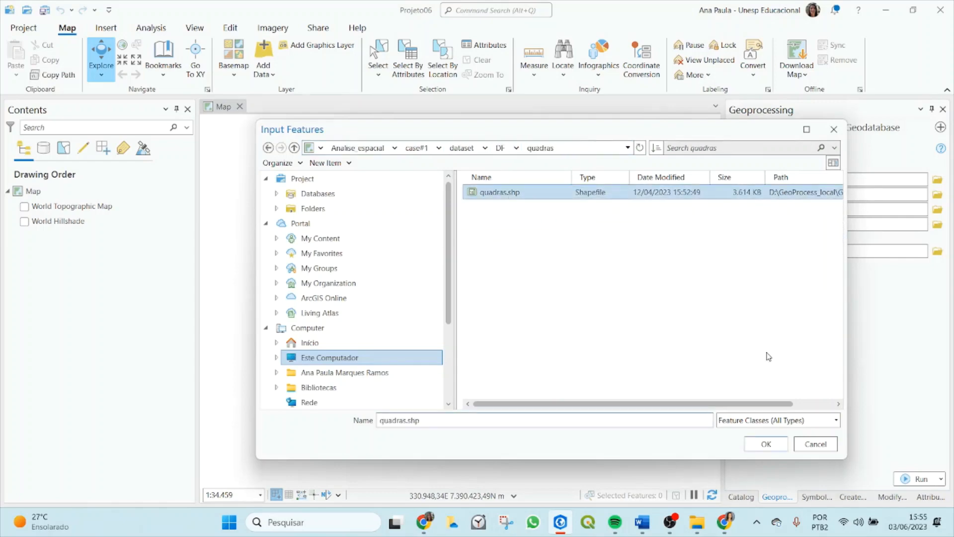
click(766, 444)
- Add rodovia.shp from the DF dataset's rodovia folder as the fifth input feature
click(936, 240)
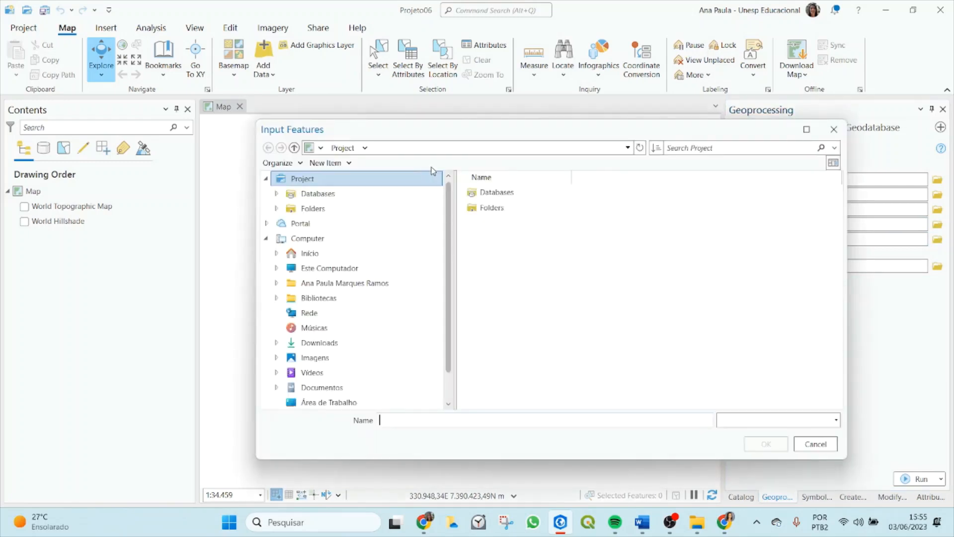
click(506, 149)
double_click(486, 252)
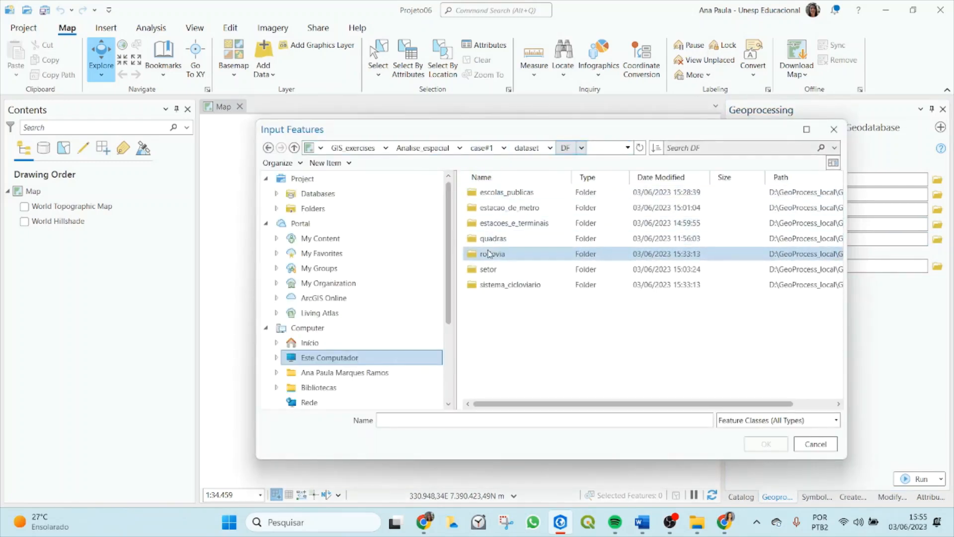
click(494, 194)
click(765, 443)
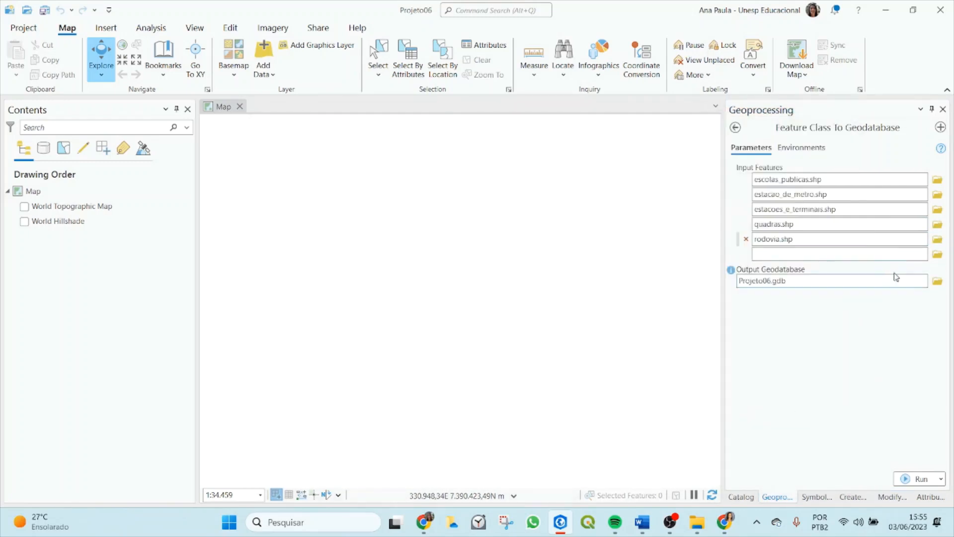
- Add setor.shp from the DF dataset's setor folder as the sixth input feature
click(937, 254)
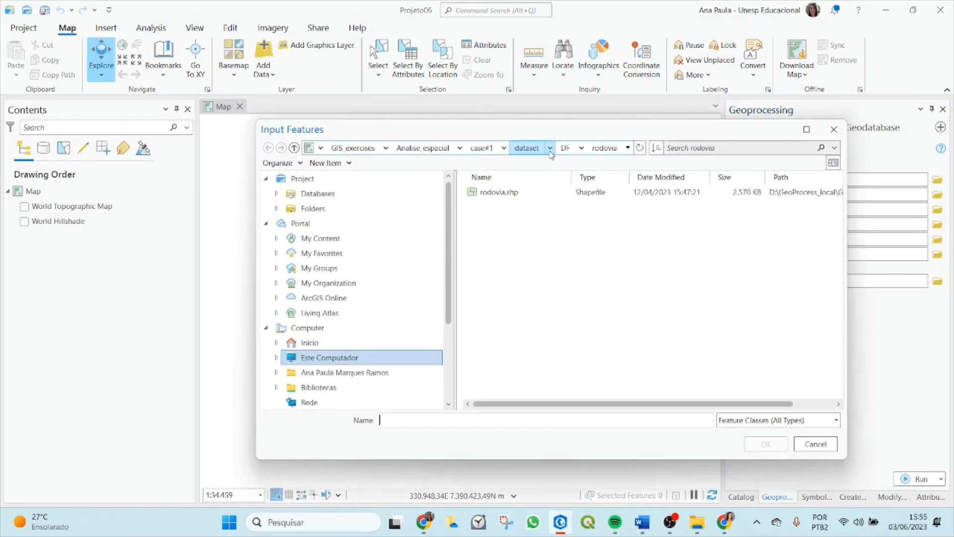
click(528, 147)
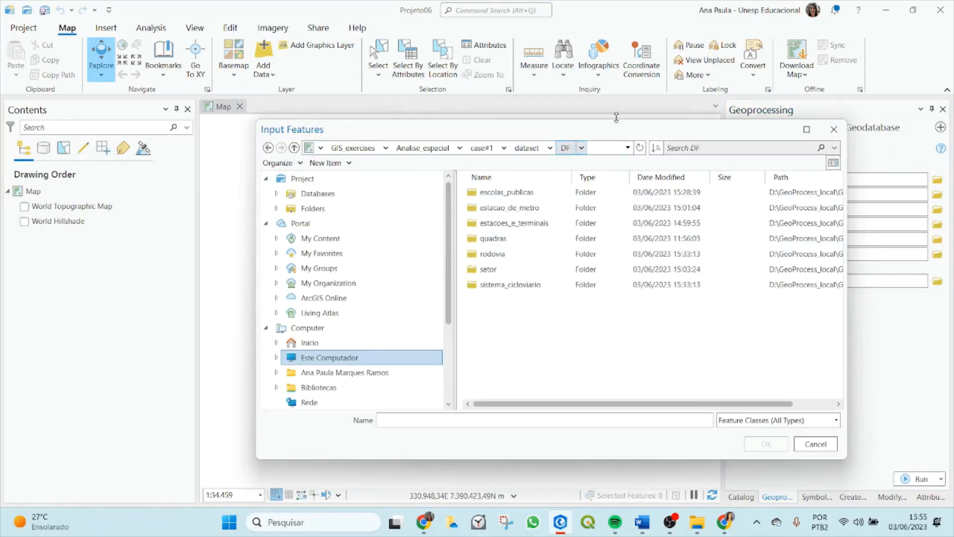
drag(616, 125, 488, 125)
click(361, 270)
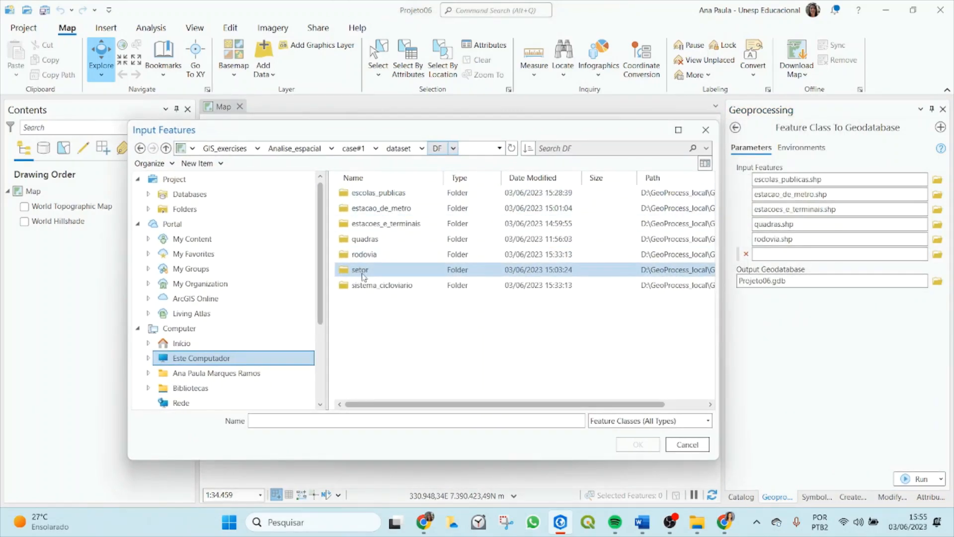
double_click(361, 270)
click(370, 193)
click(638, 444)
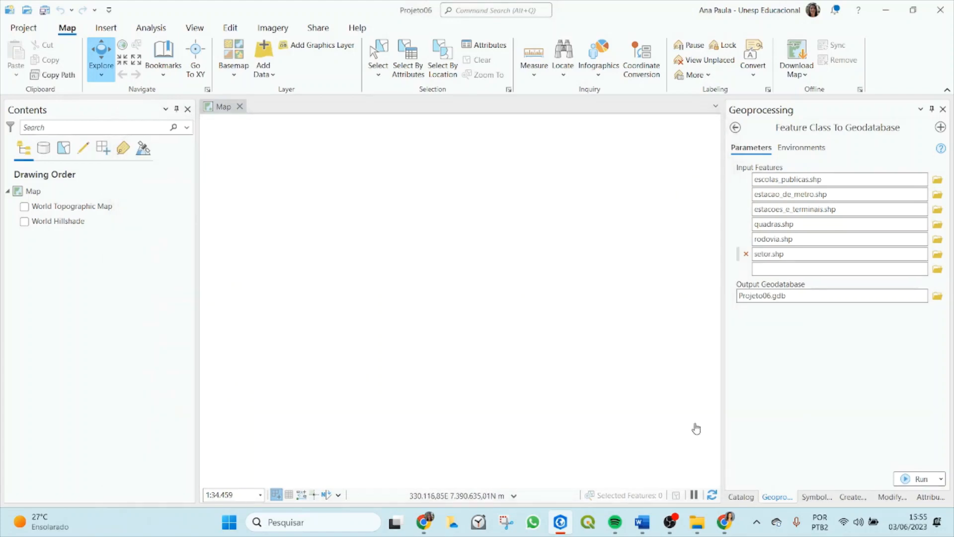
- Add sistema_cicloviario.shp from the DF dataset's sistema_cicloviario folder as the seventh input feature
click(937, 269)
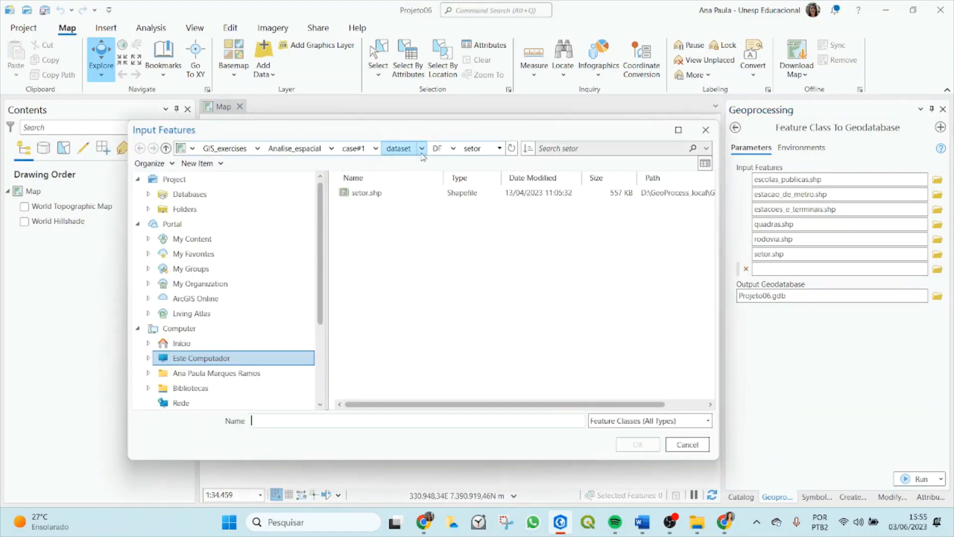
click(432, 148)
double_click(346, 290)
click(370, 193)
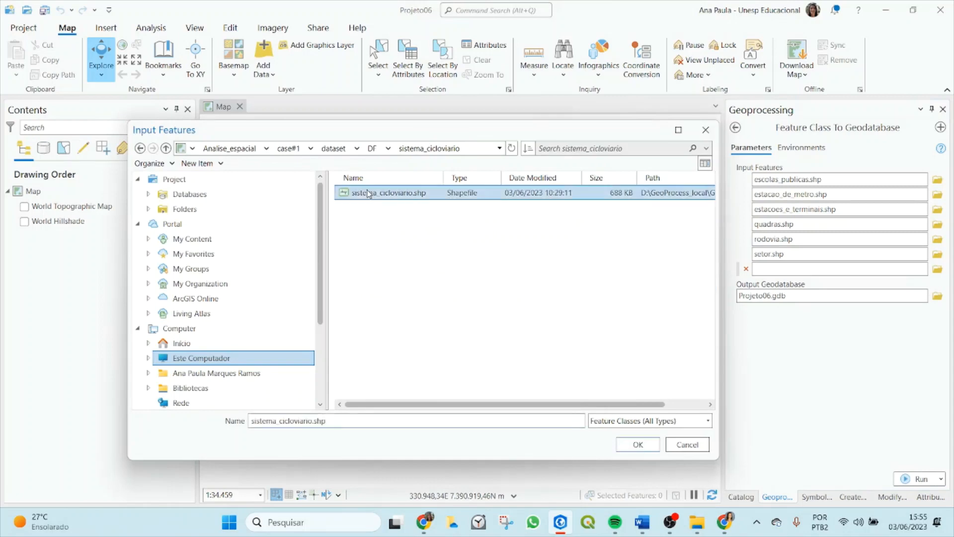
click(638, 444)
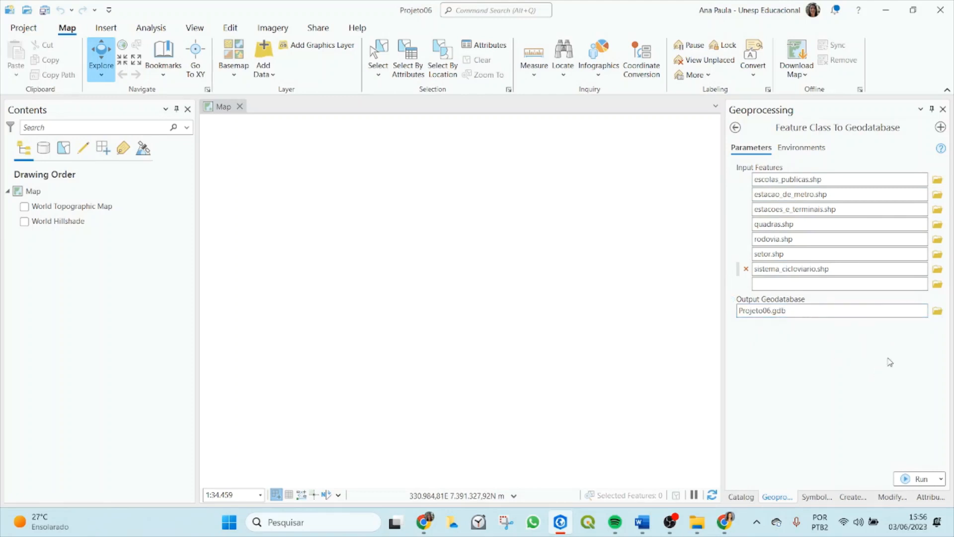
- Run Feature Class To Geodatabase, expand Projeto06.gdb in the catalog and refresh its contents
click(917, 476)
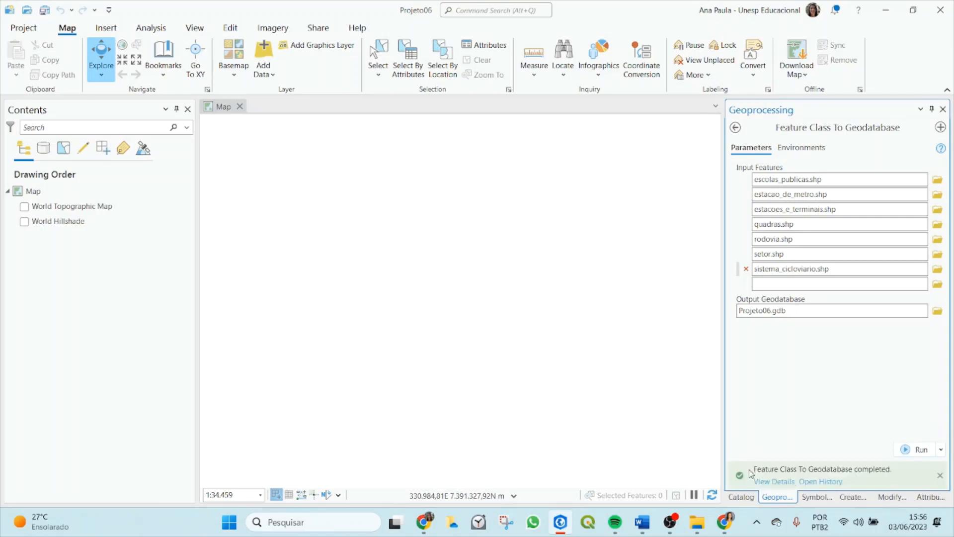
click(741, 497)
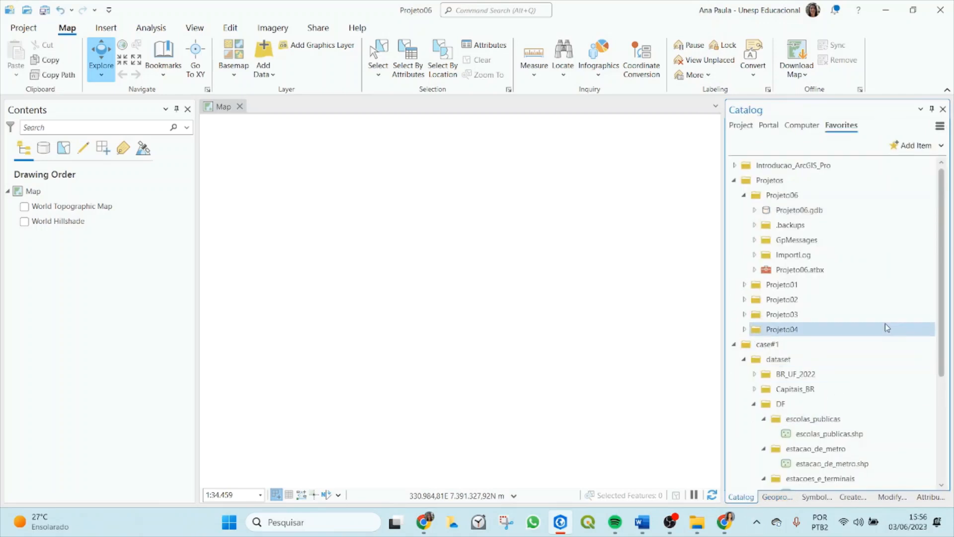
click(754, 209)
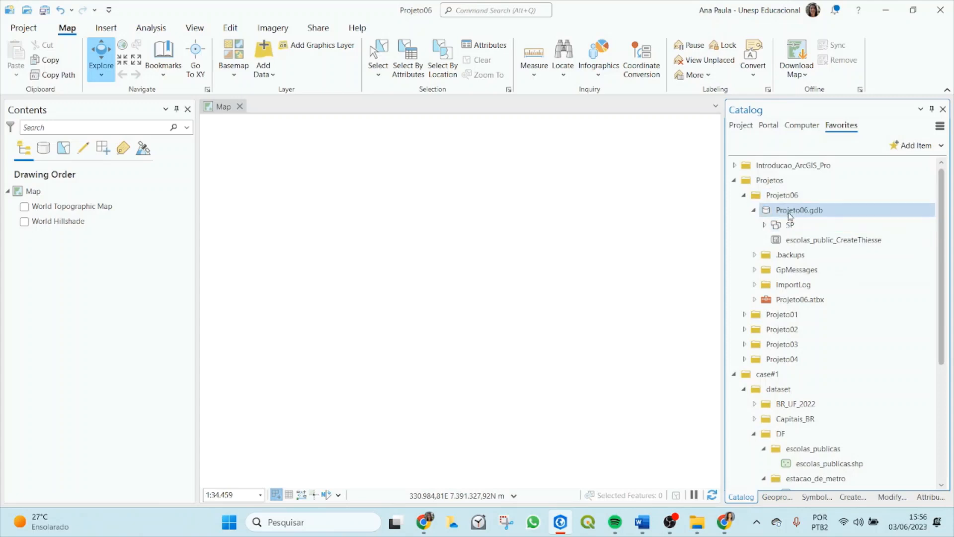
right_click(807, 211)
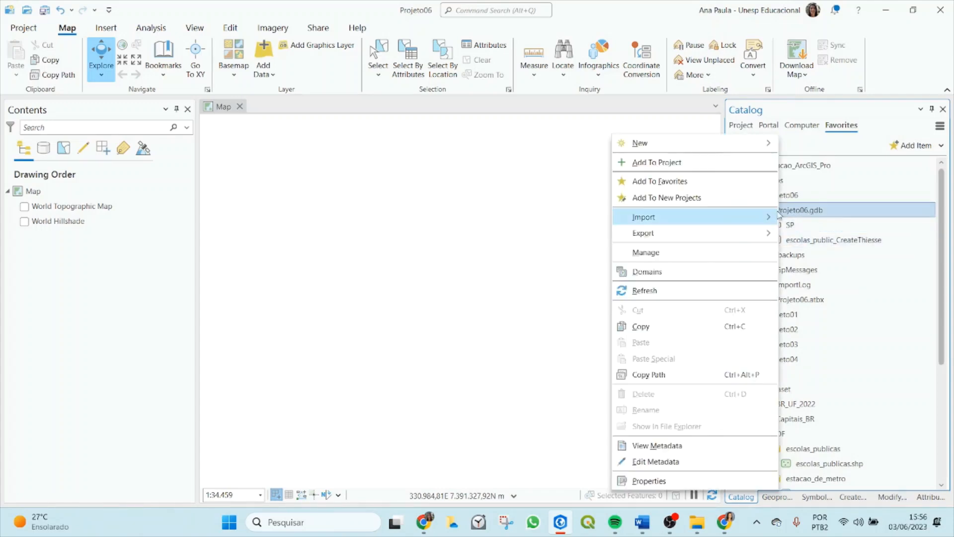
click(654, 295)
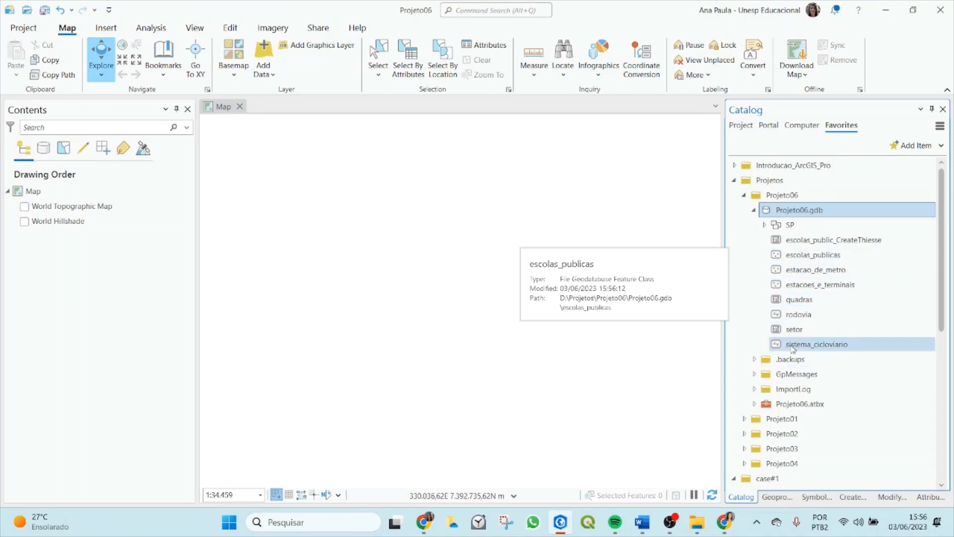
mouse_move(797, 351)
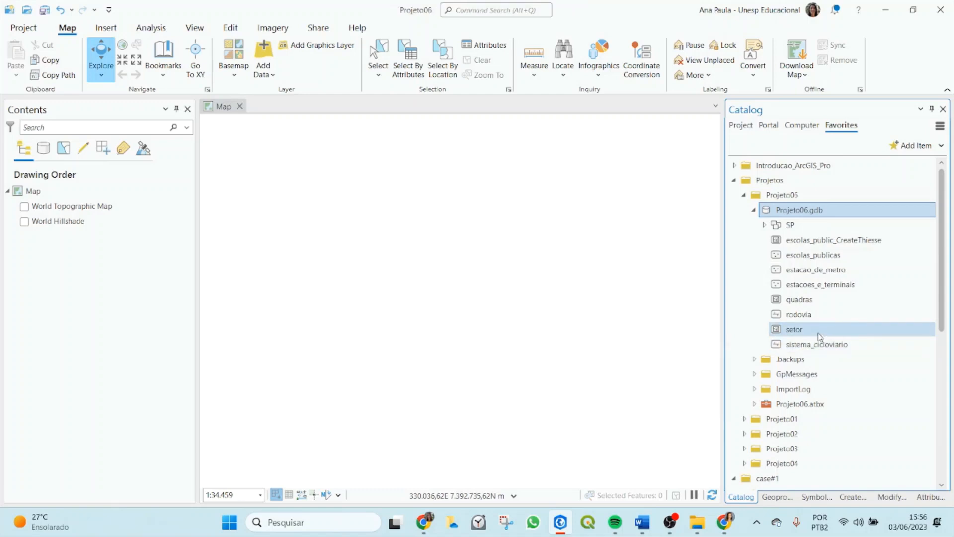
right_click(795, 211)
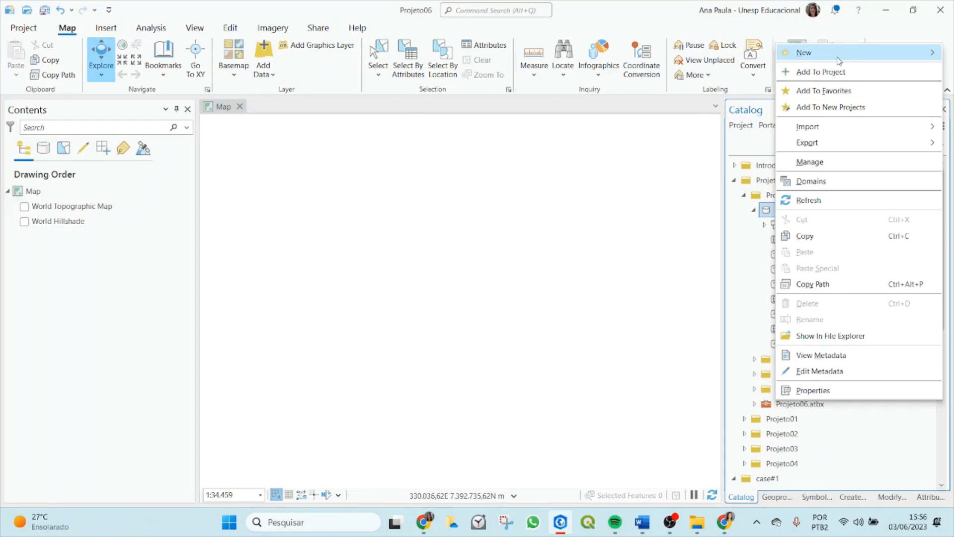
mouse_move(839, 59)
click(709, 59)
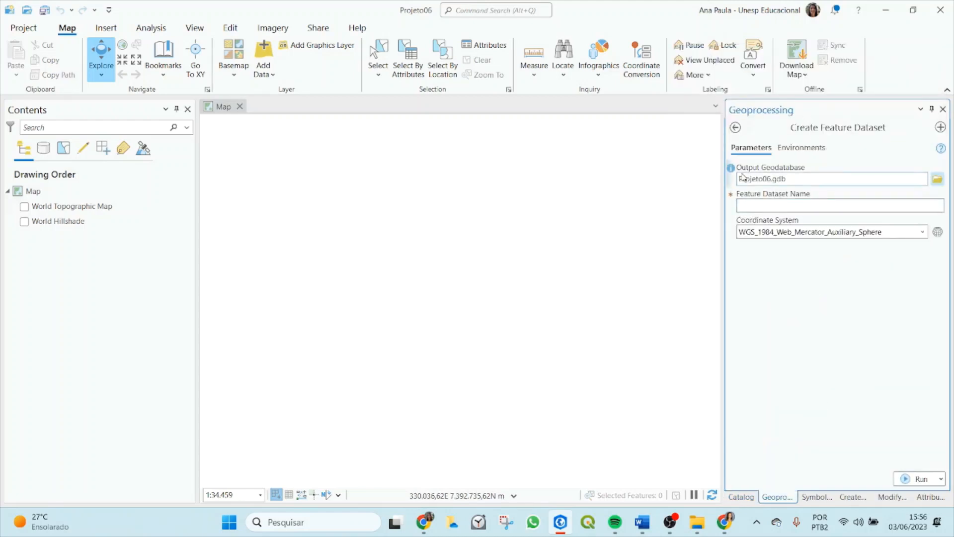
click(760, 204)
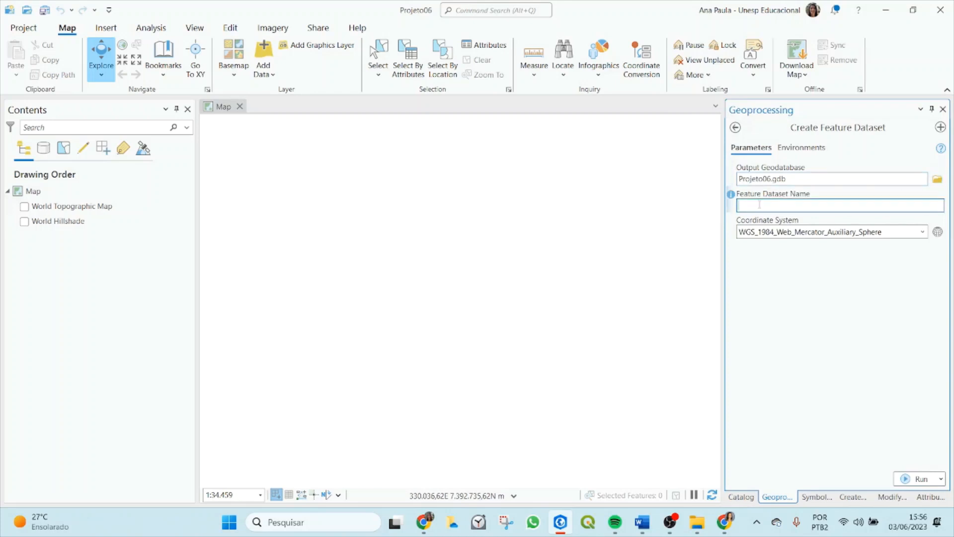
text(DF)
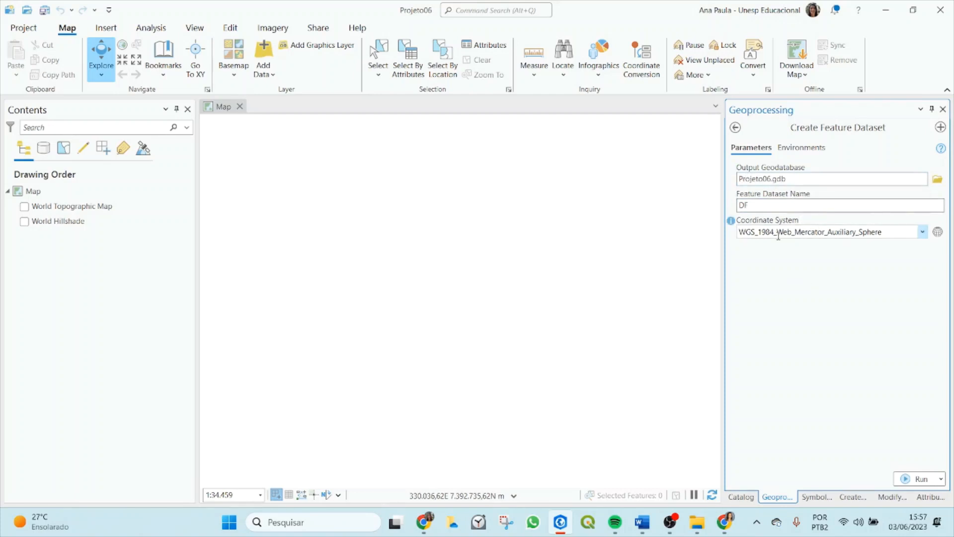
double_click(741, 206)
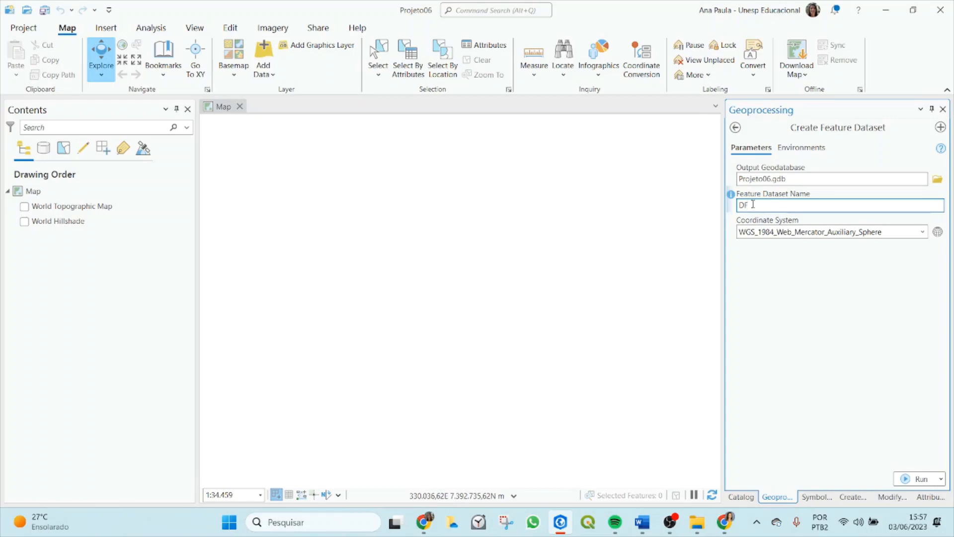
drag(752, 204, 740, 203)
click(755, 204)
- Check the projected coordinate system in the rodovia feature class properties, leaving the properties unchanged
click(741, 496)
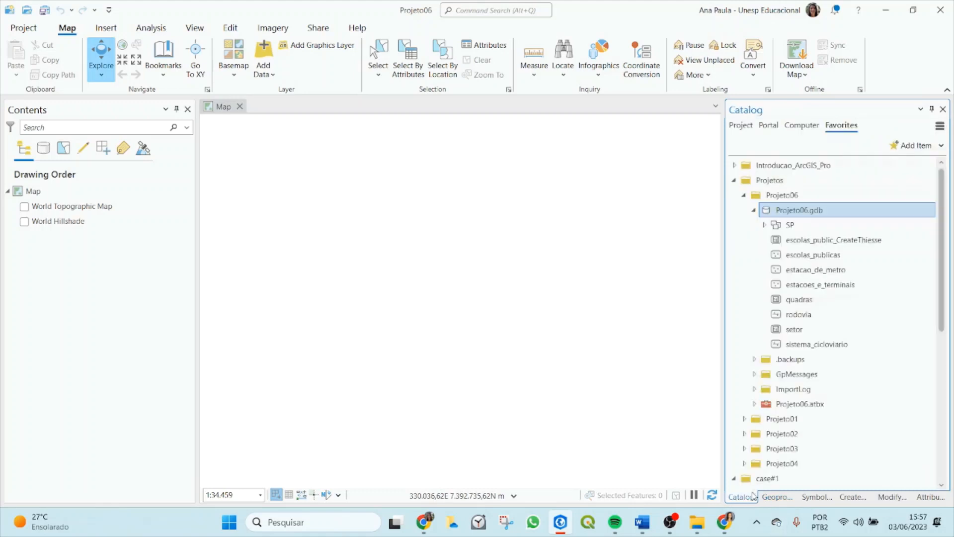
right_click(797, 315)
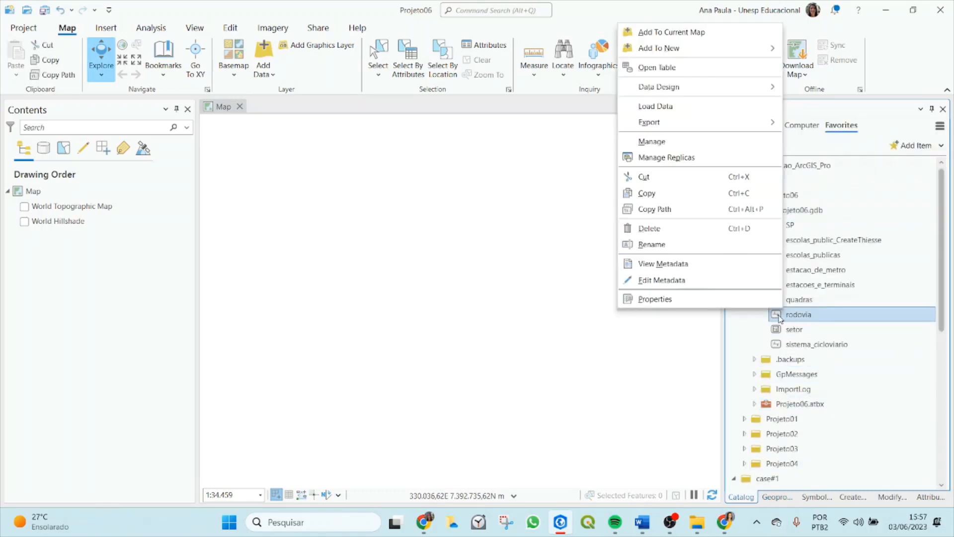
click(687, 301)
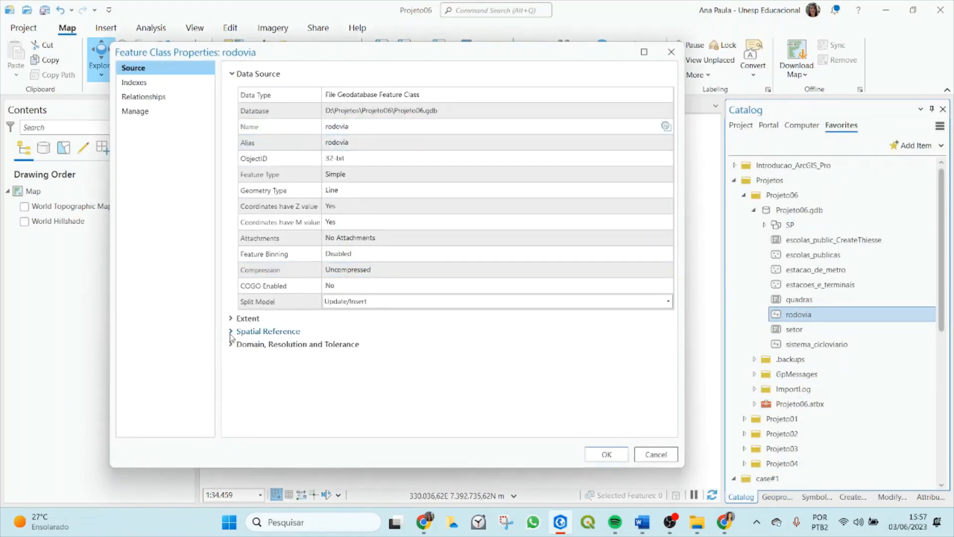
click(232, 330)
drag(334, 348, 429, 349)
click(651, 454)
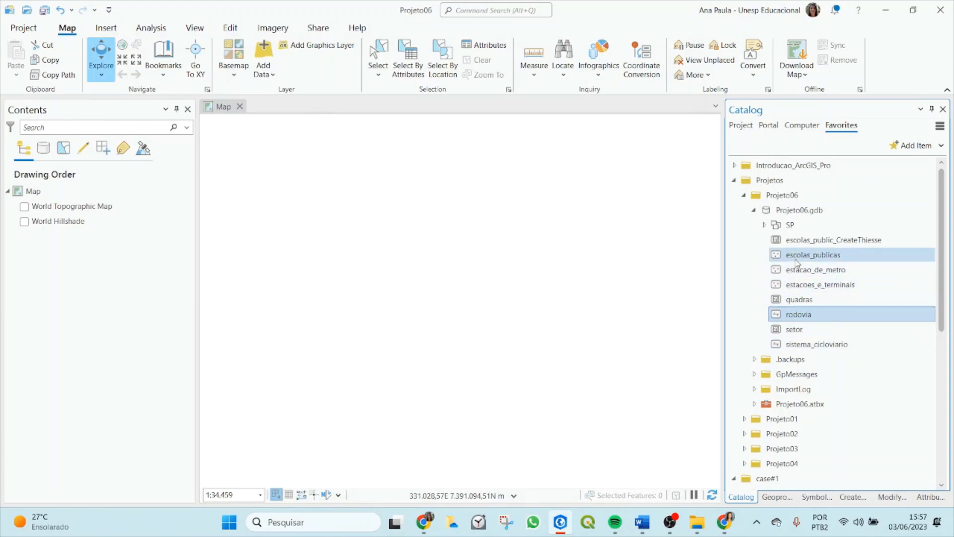
- Set up a new feature dataset named DF in Projeto06.gdb
mouse_move(797, 261)
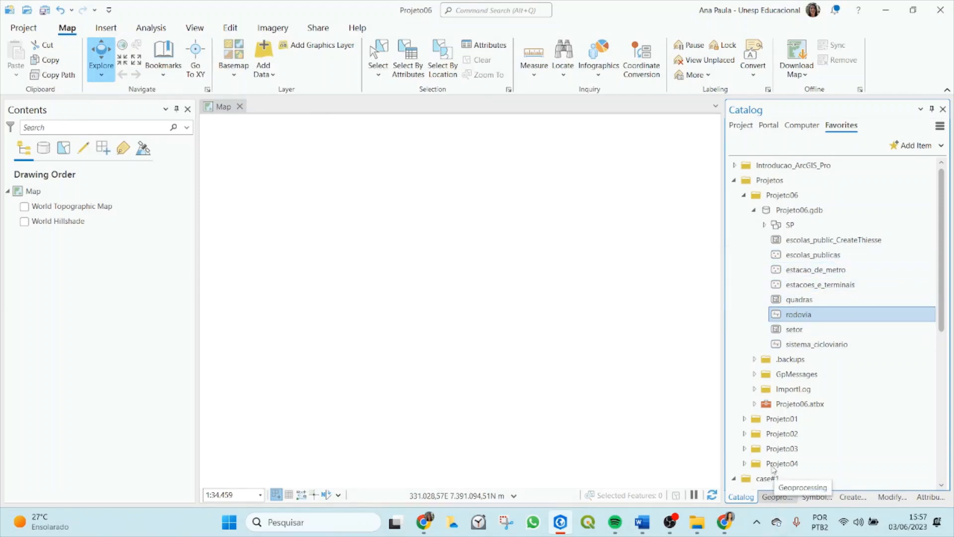
right_click(819, 214)
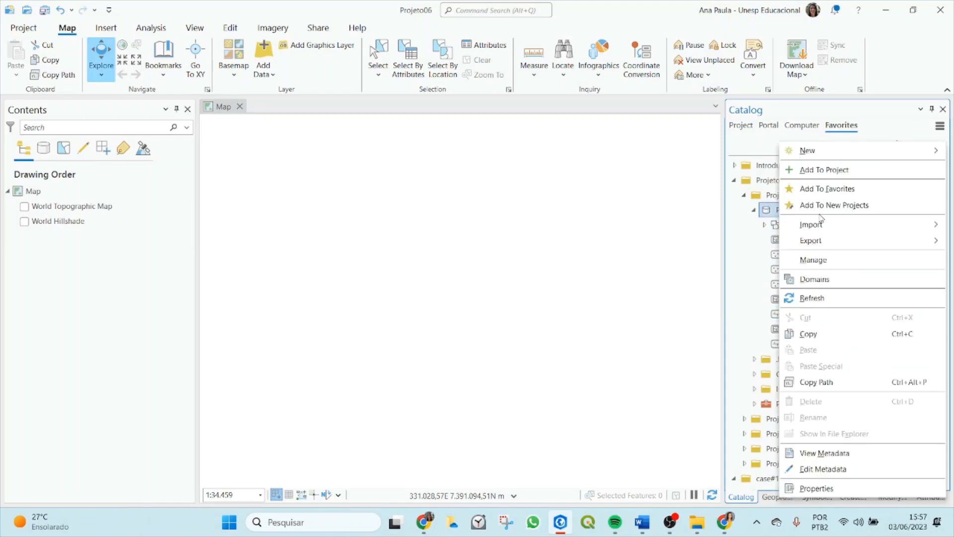
mouse_move(862, 152)
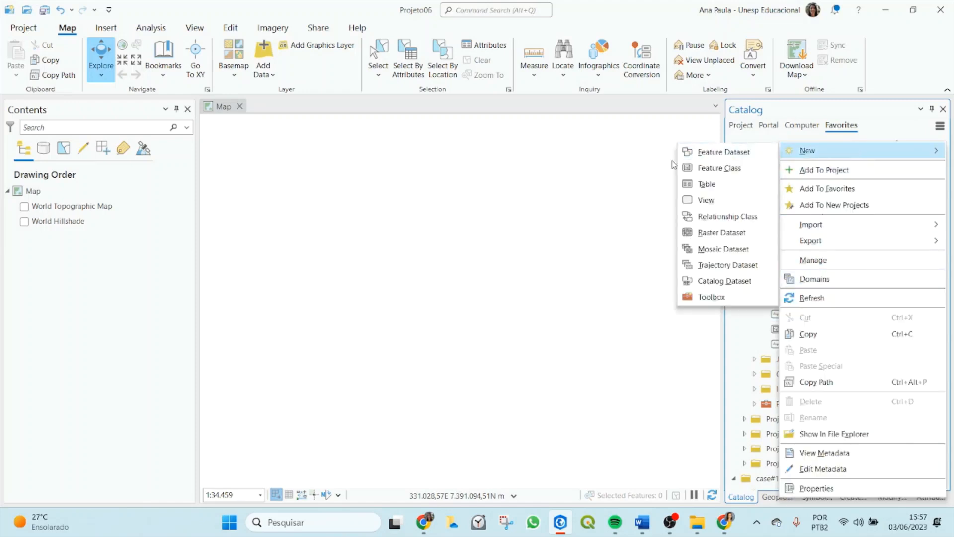
click(725, 154)
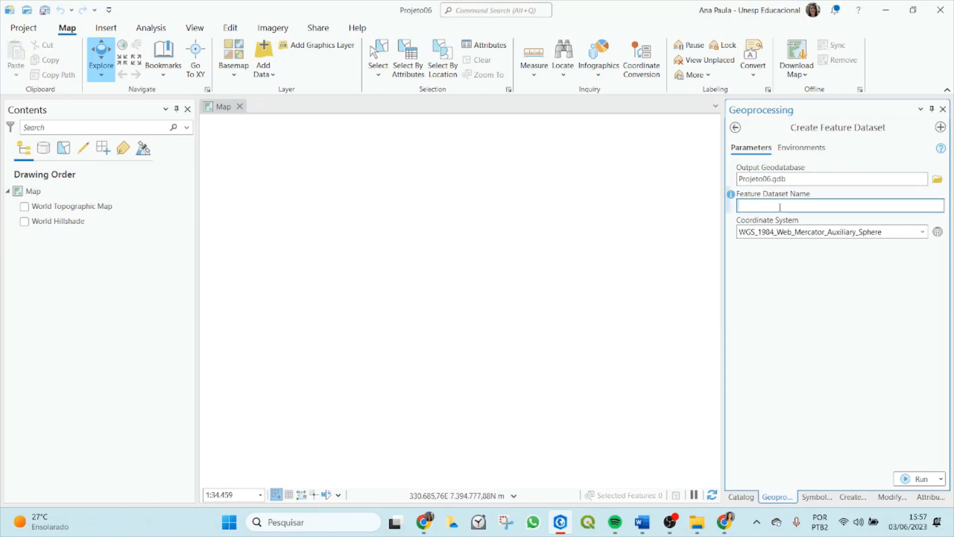
text(DF)
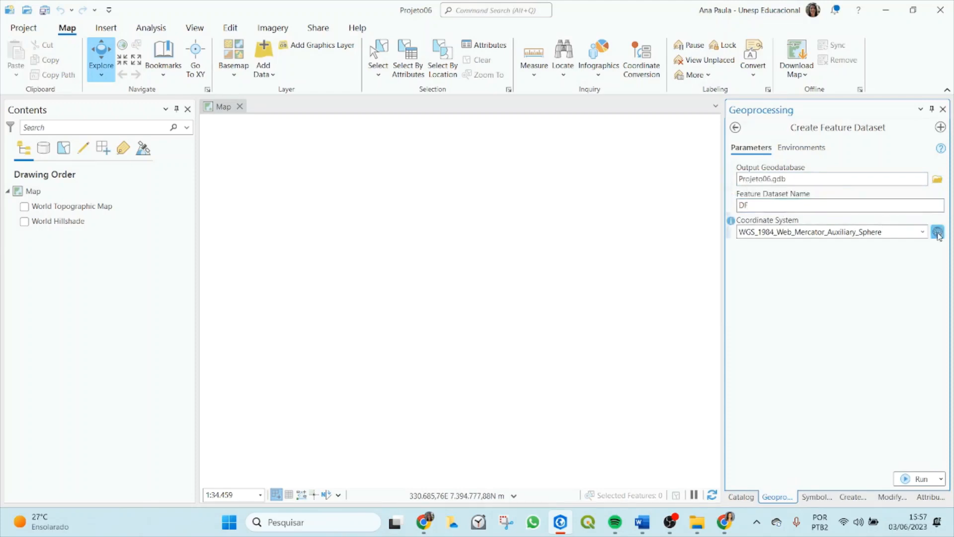
- Browse the dataset's available projected coordinate systems to the South America group under UTM
click(937, 232)
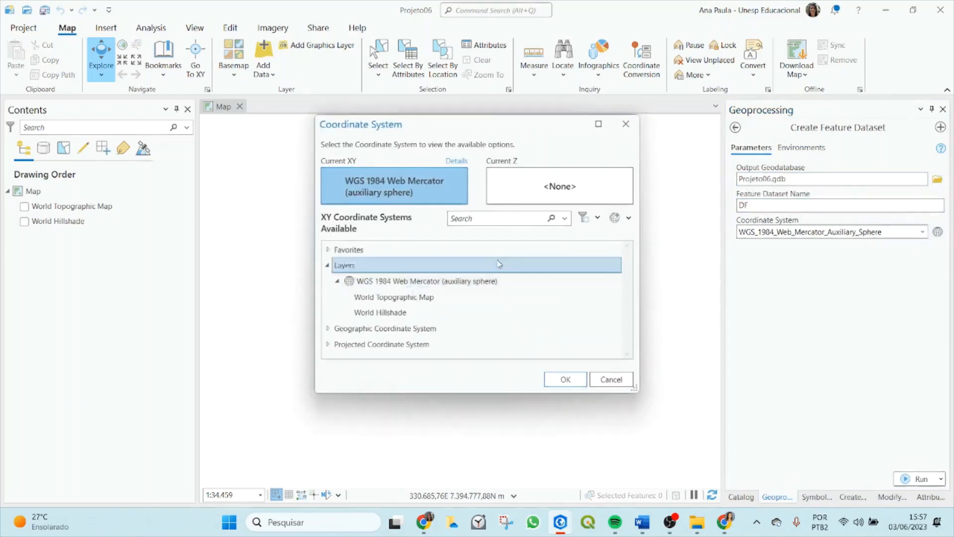
click(334, 345)
scroll(437, 313, down, 3)
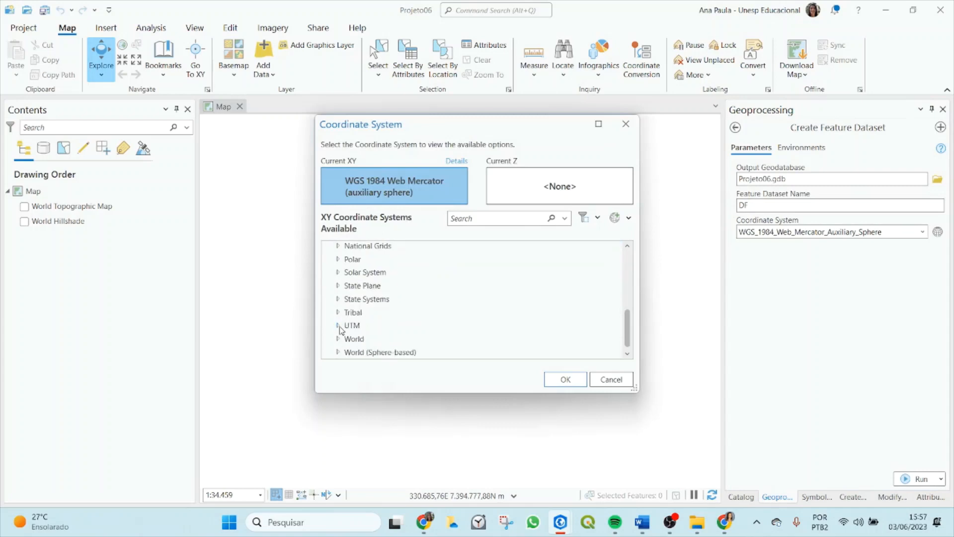
scroll(336, 328, up, 3)
scroll(338, 328, down, 3)
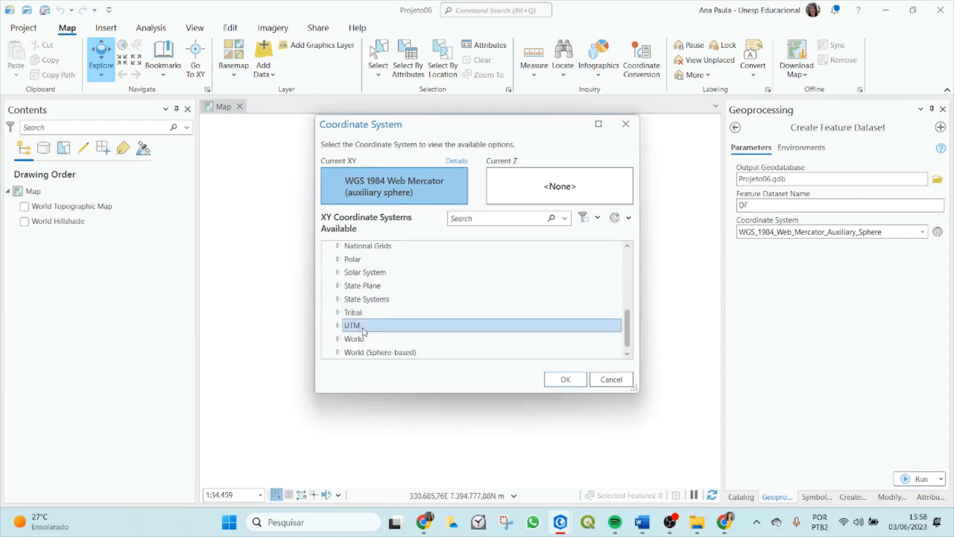
click(338, 325)
scroll(350, 322, down, 2)
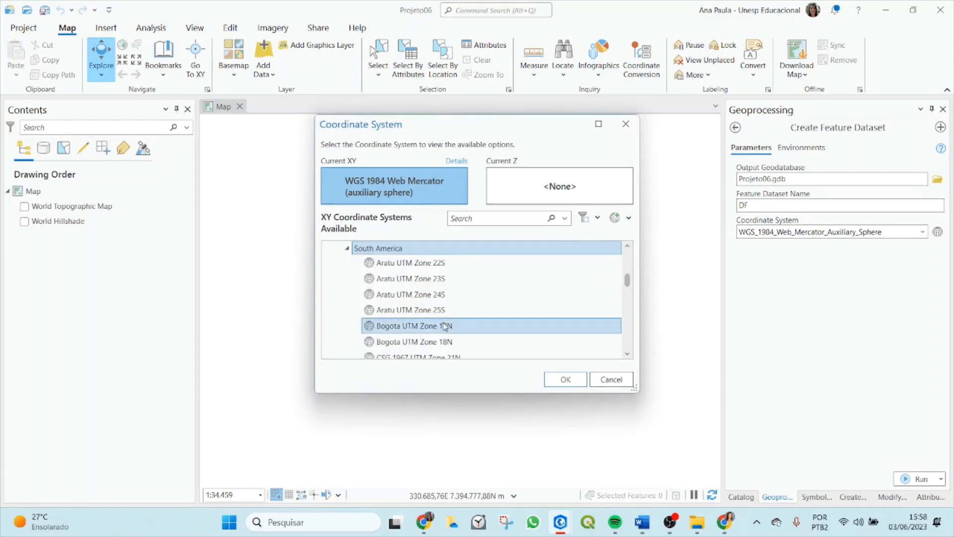
- Assign SIRGAS 2000 UTM Zone 23S as the coordinate system and run Create Feature Dataset
scroll(445, 323, down, 10)
drag(627, 292, 627, 324)
click(458, 300)
scroll(507, 308, down, 2)
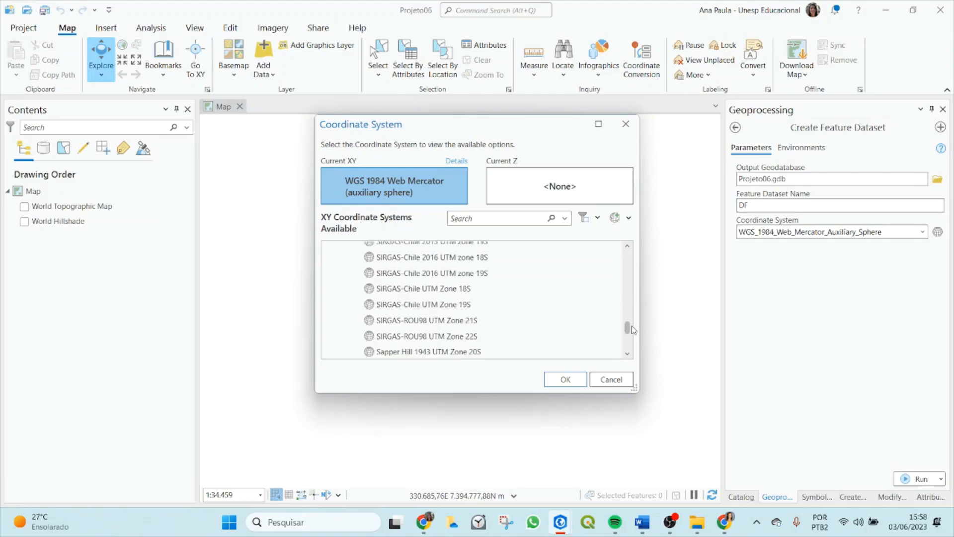
drag(630, 327, 622, 357)
click(358, 298)
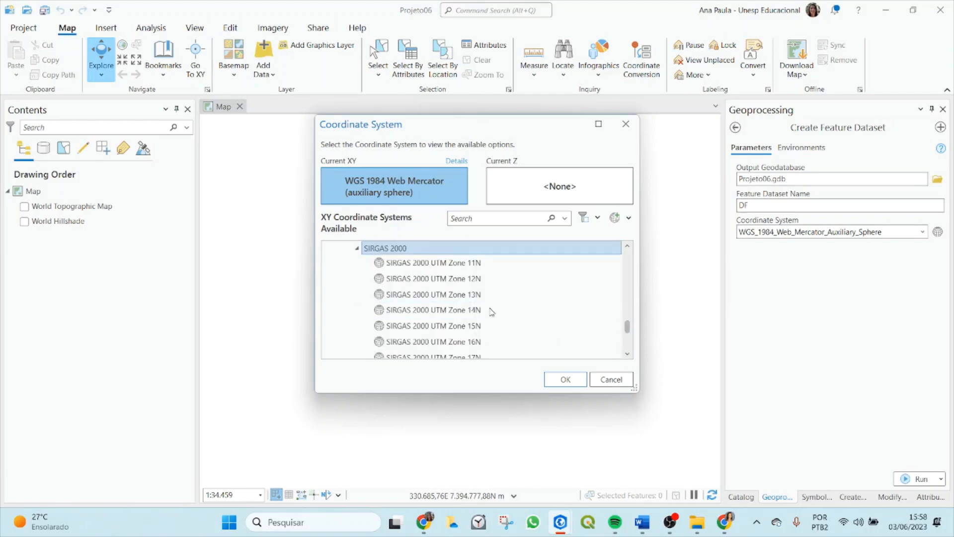
scroll(462, 316, down, 3)
scroll(450, 332, down, 2)
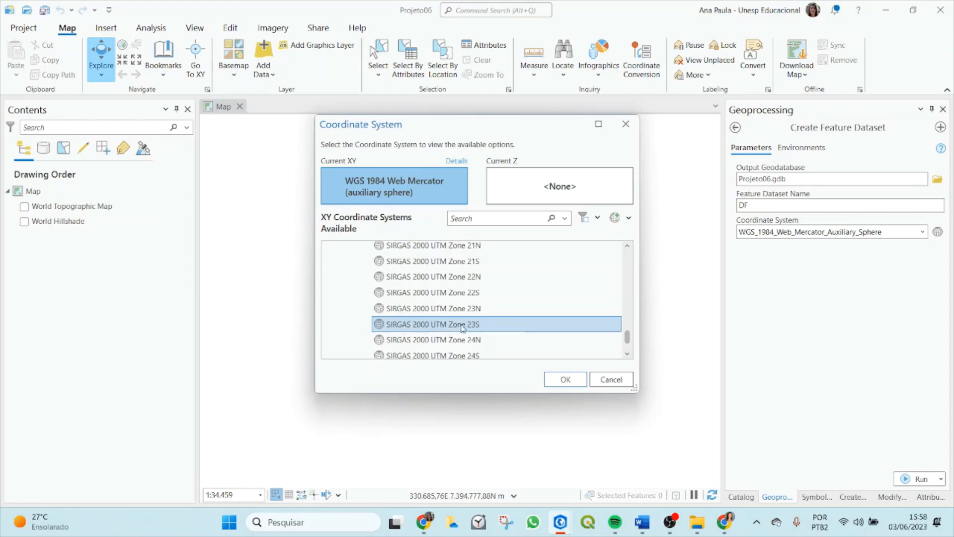
click(461, 325)
click(562, 380)
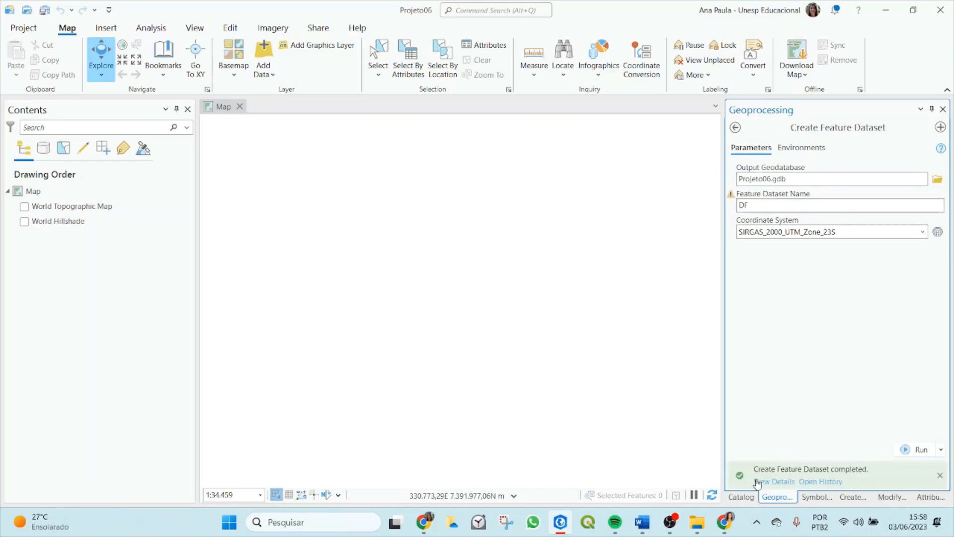
- Move escolas_publicas, estacao_de_metro, estacoes_e_terminais, quadras, rodovia, setor and sistema_cicloviario from the Projeto06.gdb root into the DF feature dataset
click(741, 497)
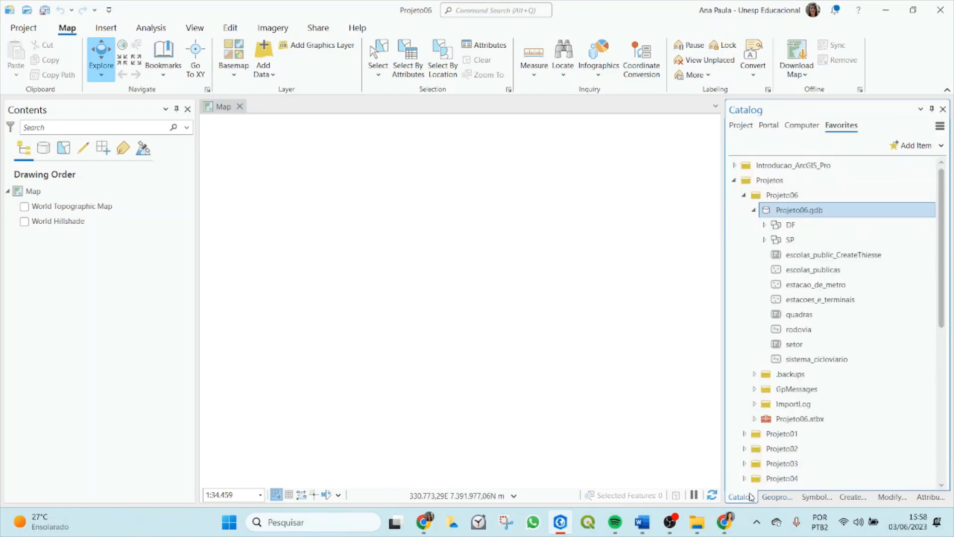
double_click(778, 226)
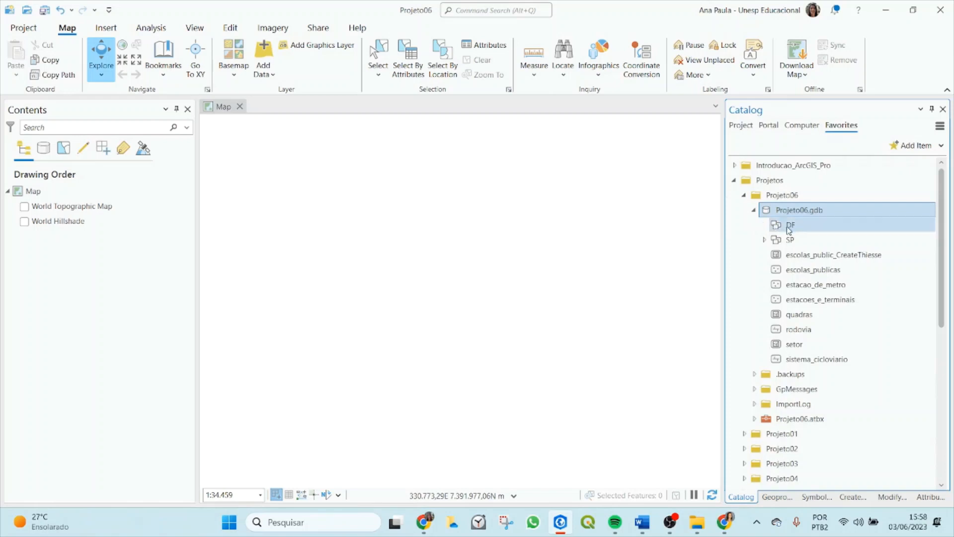
click(801, 271)
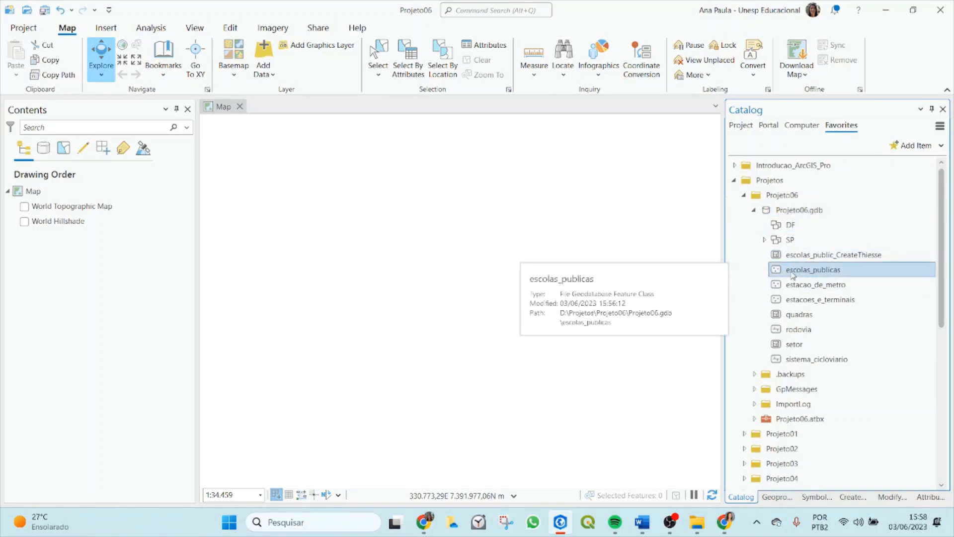
drag(793, 276, 792, 226)
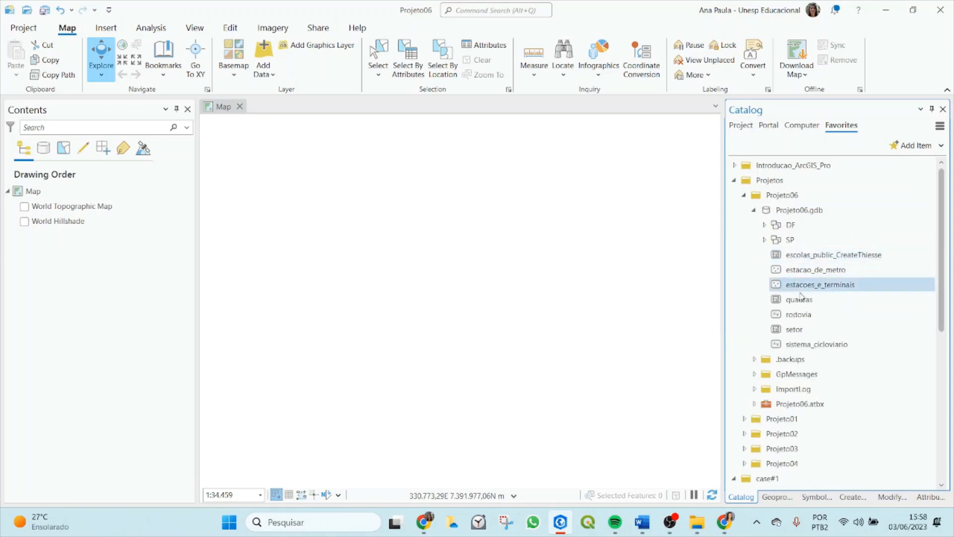
shift+click(794, 270)
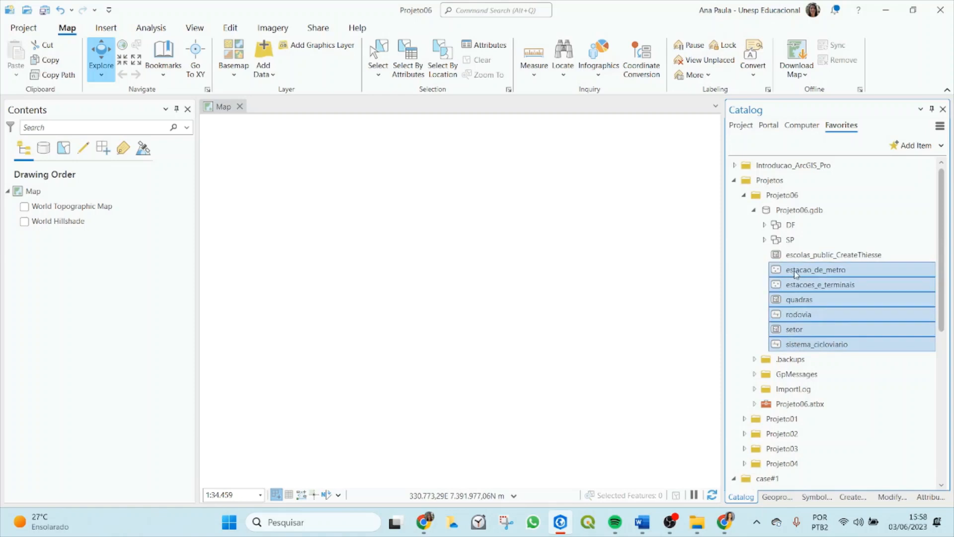
drag(793, 270, 790, 227)
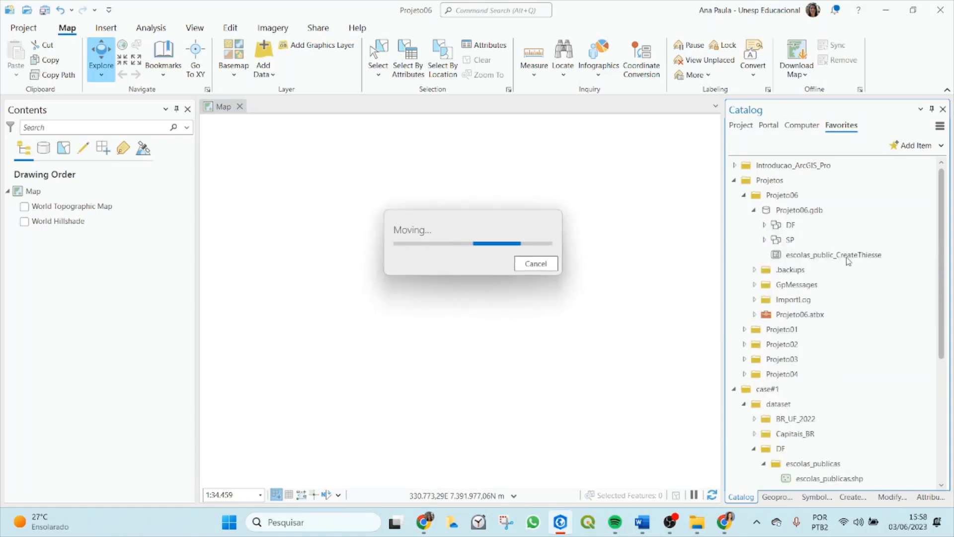
- Try to move the escolas_public_CreateThiesse feature class into the DF feature dataset
drag(824, 254, 792, 227)
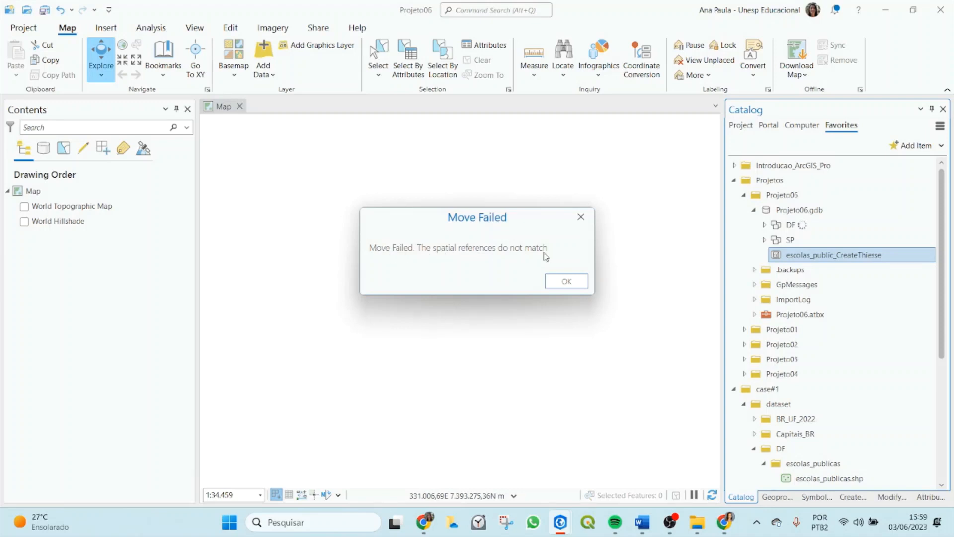
click(577, 284)
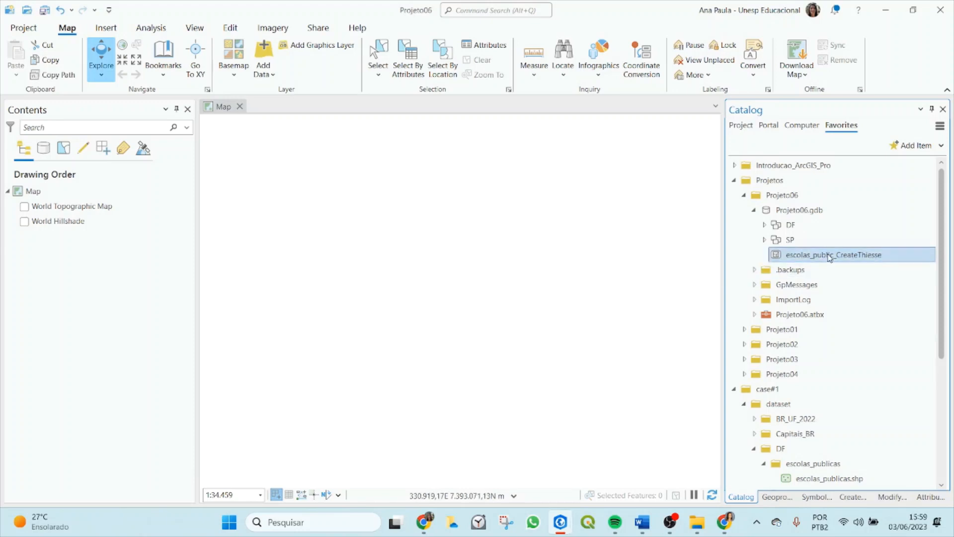
- Examine the geometry type and spatial reference in the escolas_public_CreateThiesse feature class properties
right_click(798, 254)
click(698, 489)
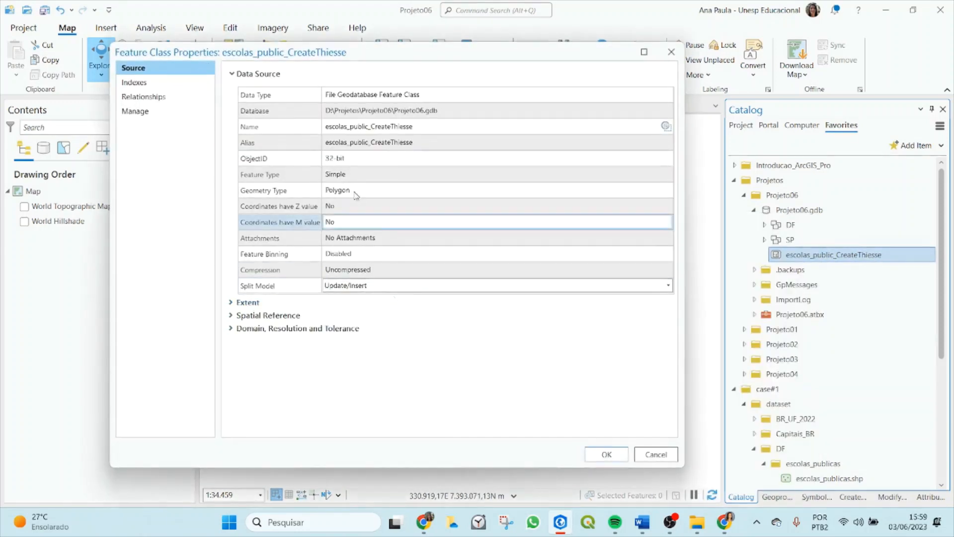
click(234, 318)
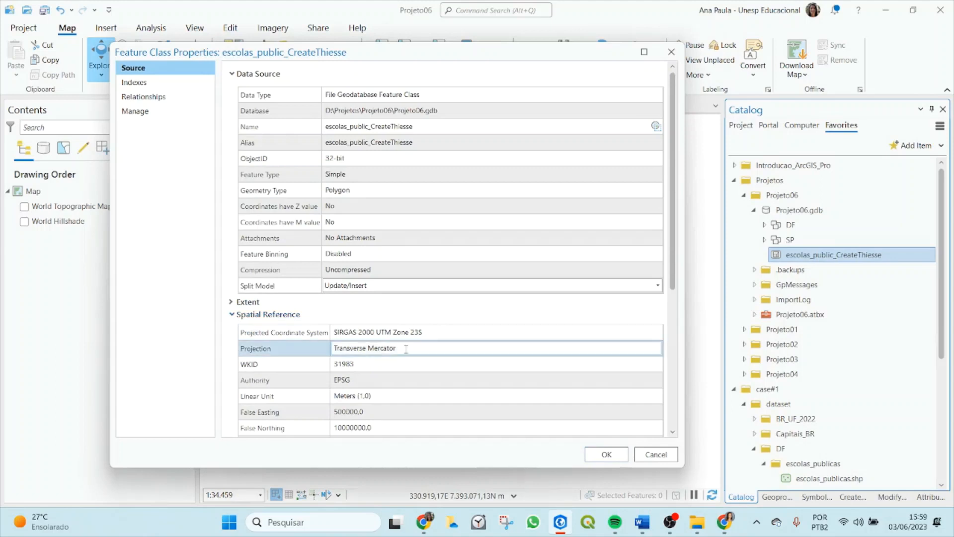
click(449, 332)
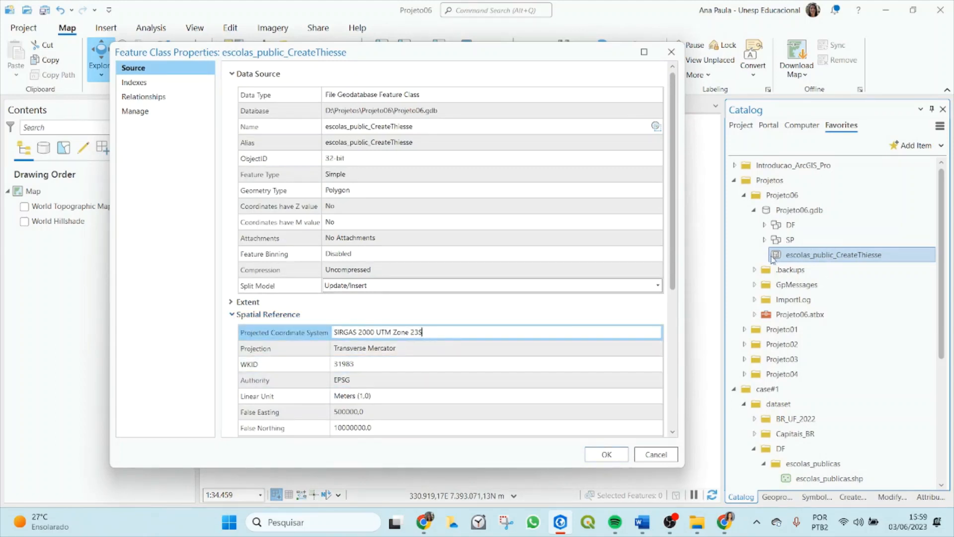
click(426, 379)
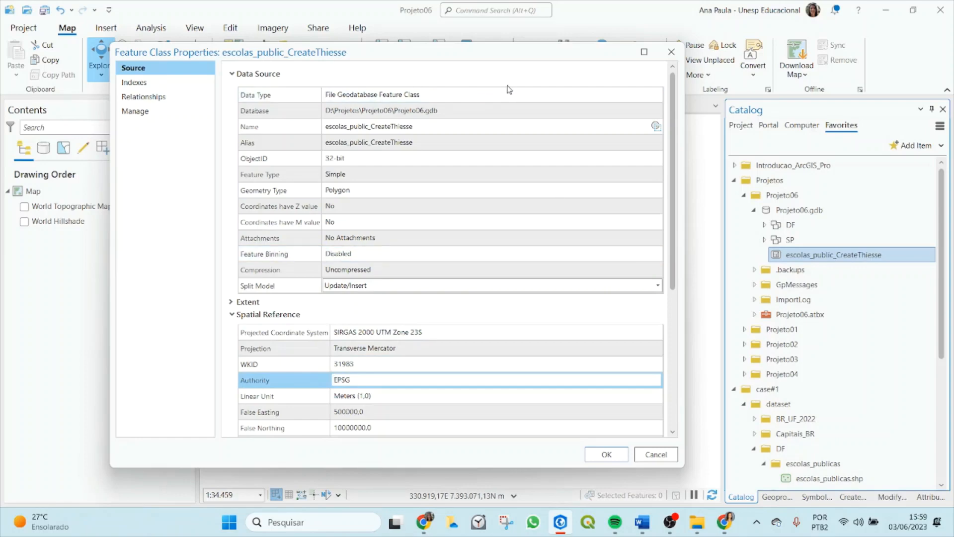
- Close the feature class properties and review the feature classes inside the DF feature dataset of Projeto06.gdb
click(671, 52)
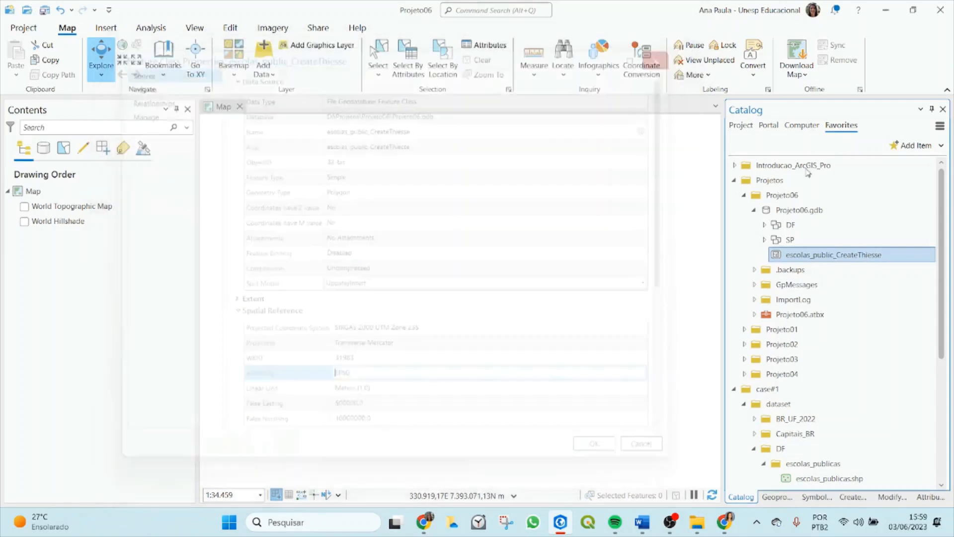
click(764, 225)
click(812, 335)
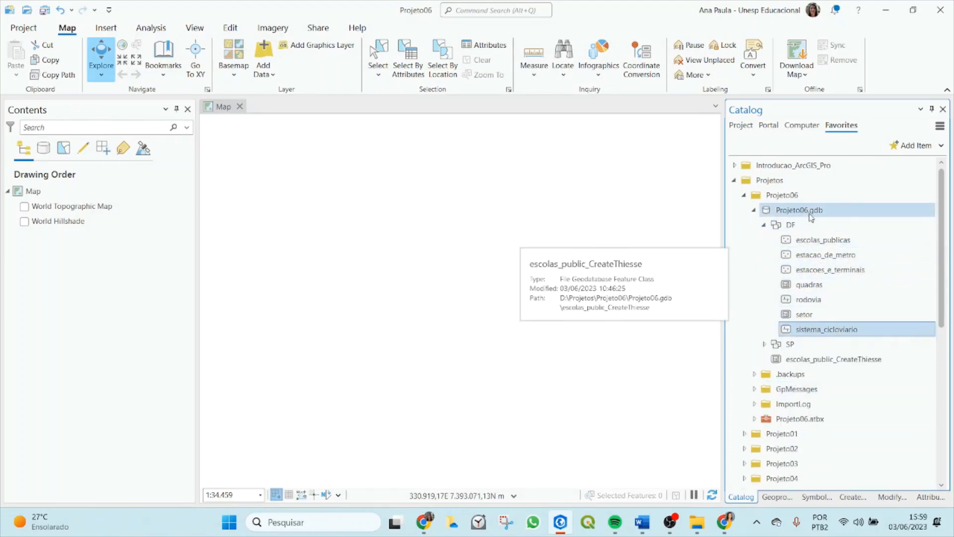
click(764, 226)
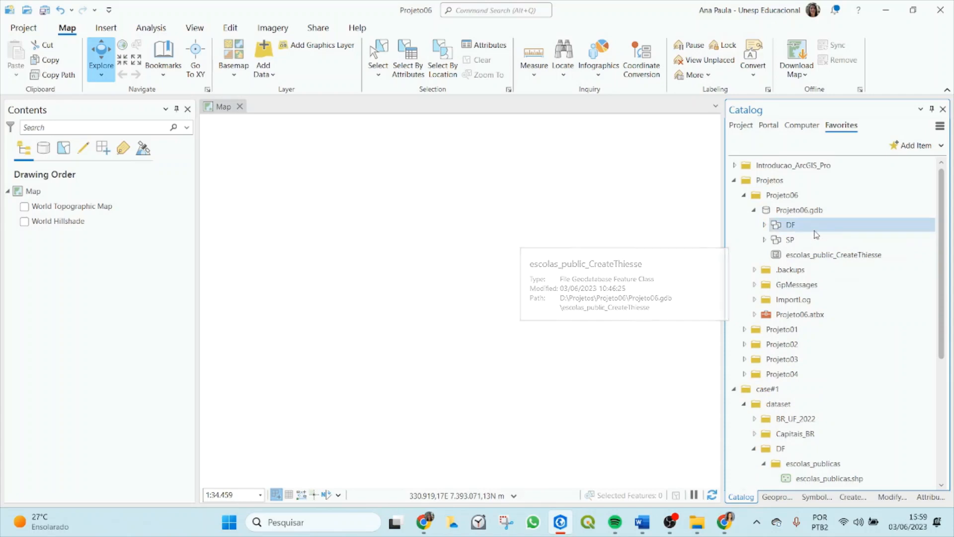
- Look over the source shapefiles in the case#1 dataset's DF folder, then select the Projeto06.gdb geodatabase
mouse_move(861, 213)
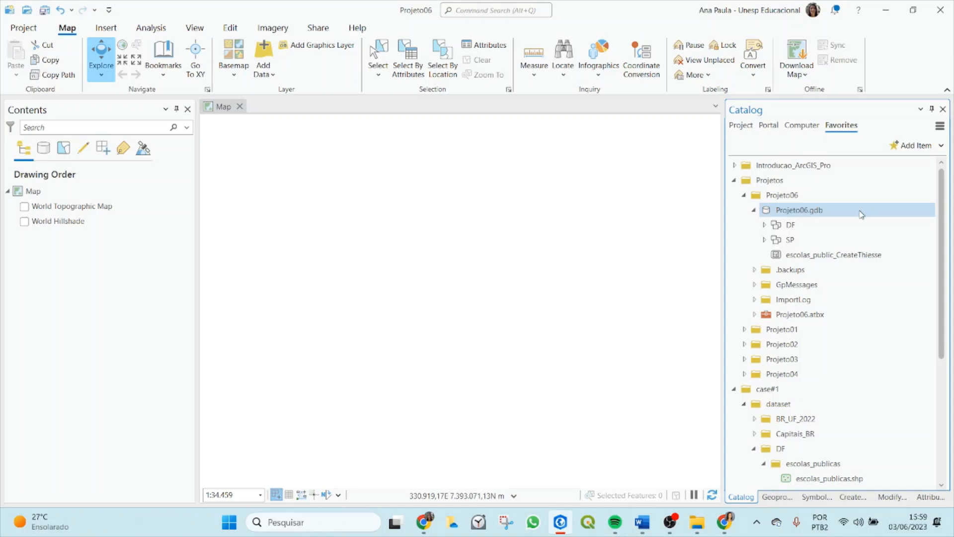
mouse_move(789, 229)
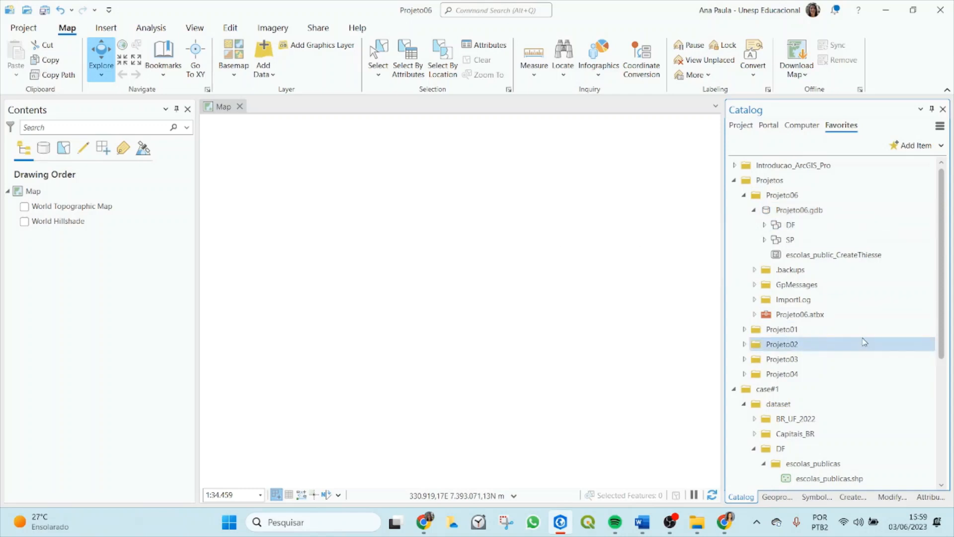
scroll(862, 423, down, 5)
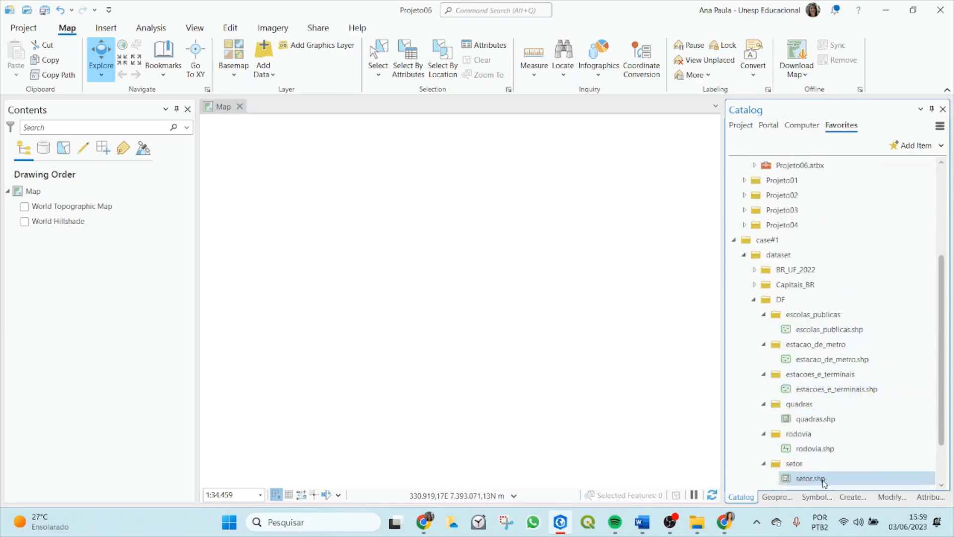
scroll(830, 352, up, 5)
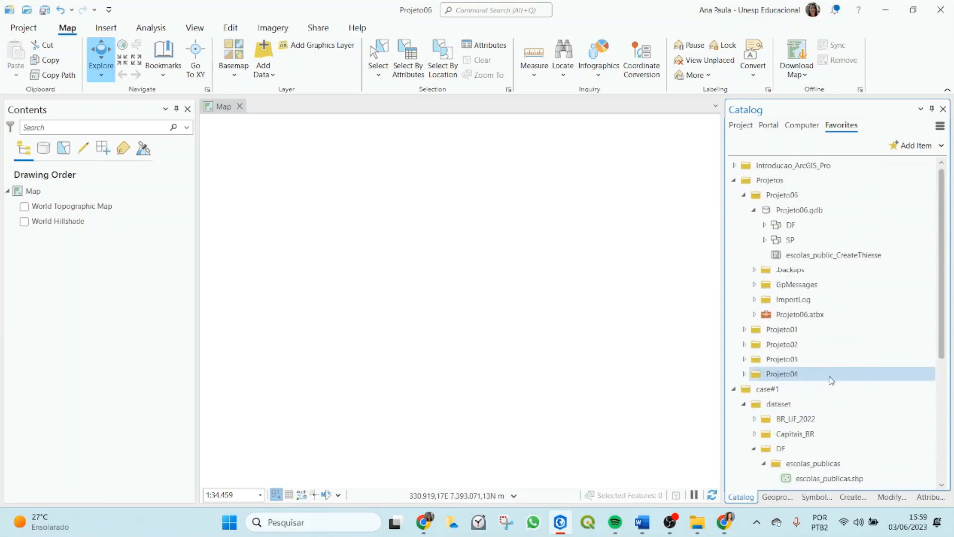
click(790, 211)
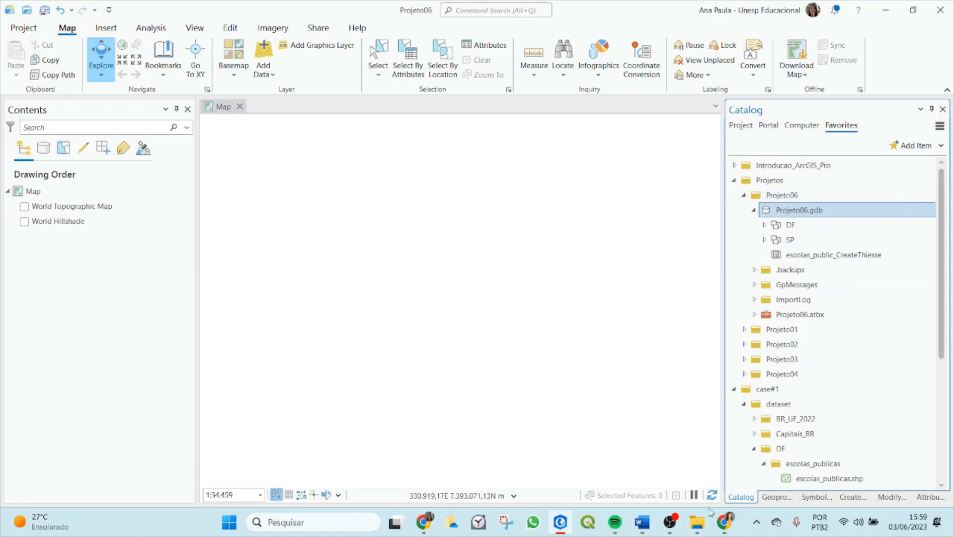